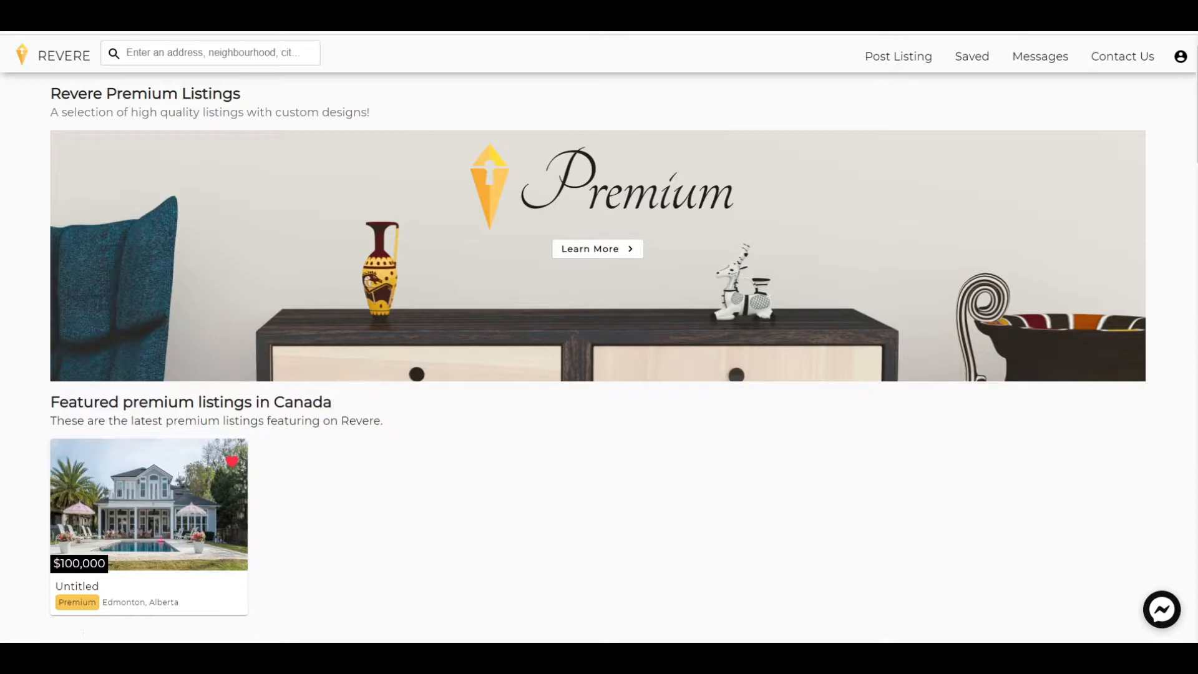
- Start posting a new property listing and begin its General Information section
left_click(888, 57)
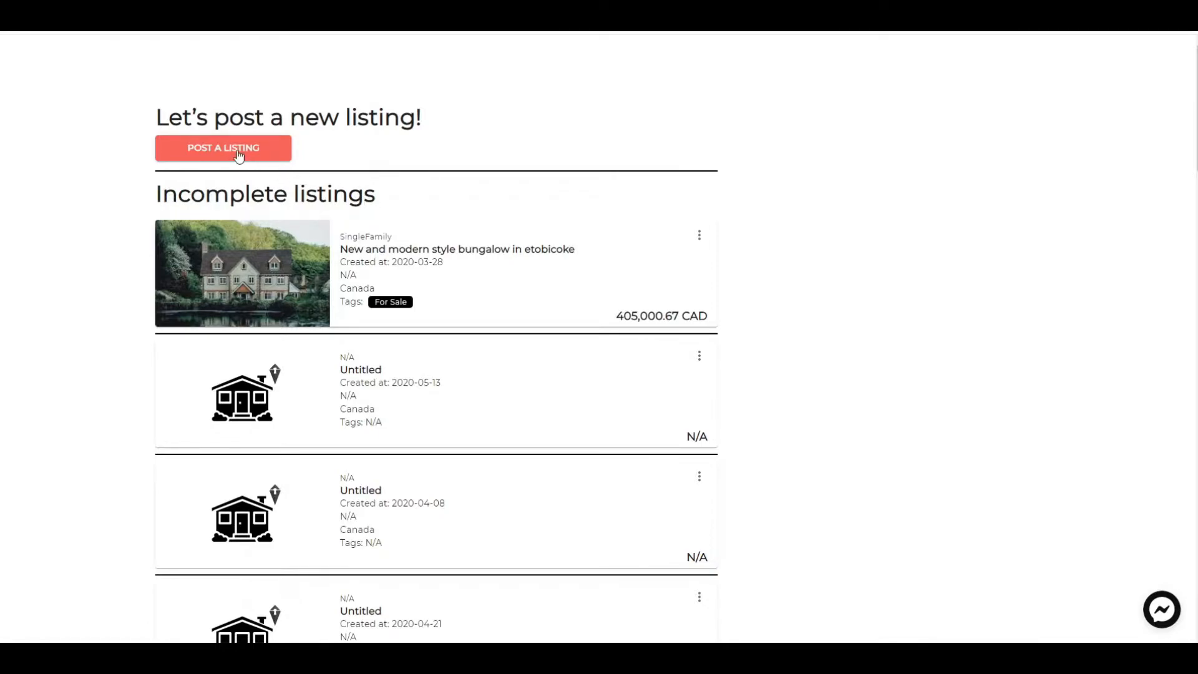
left_click(267, 159)
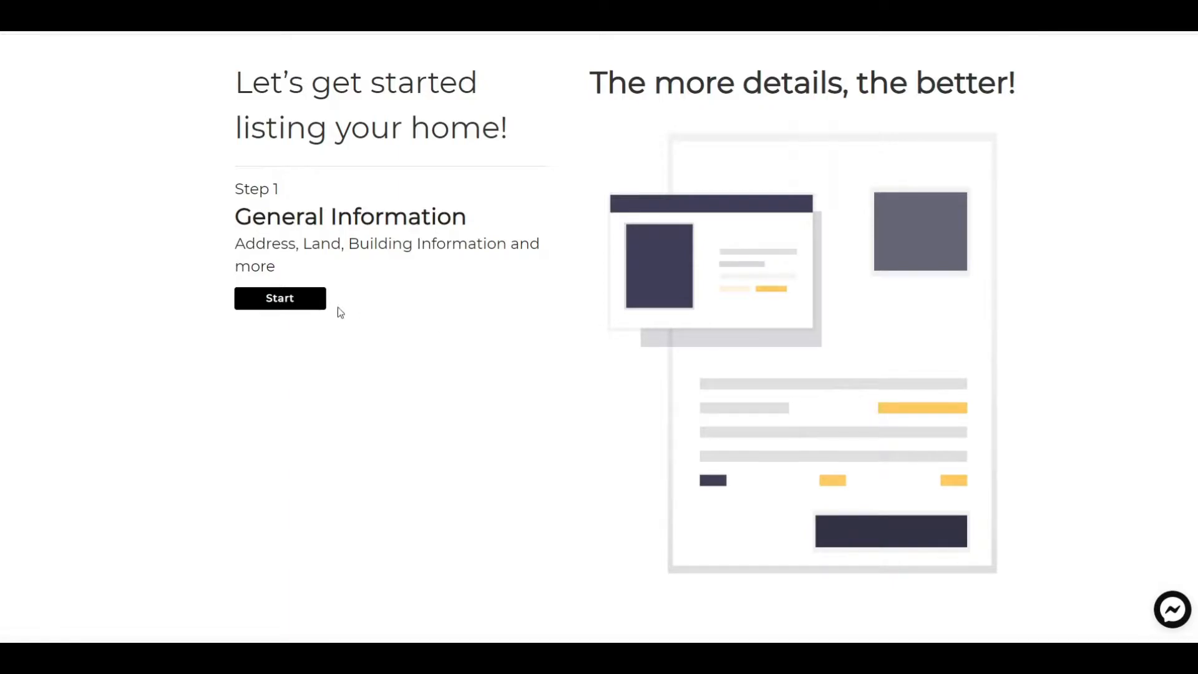
left_click(303, 310)
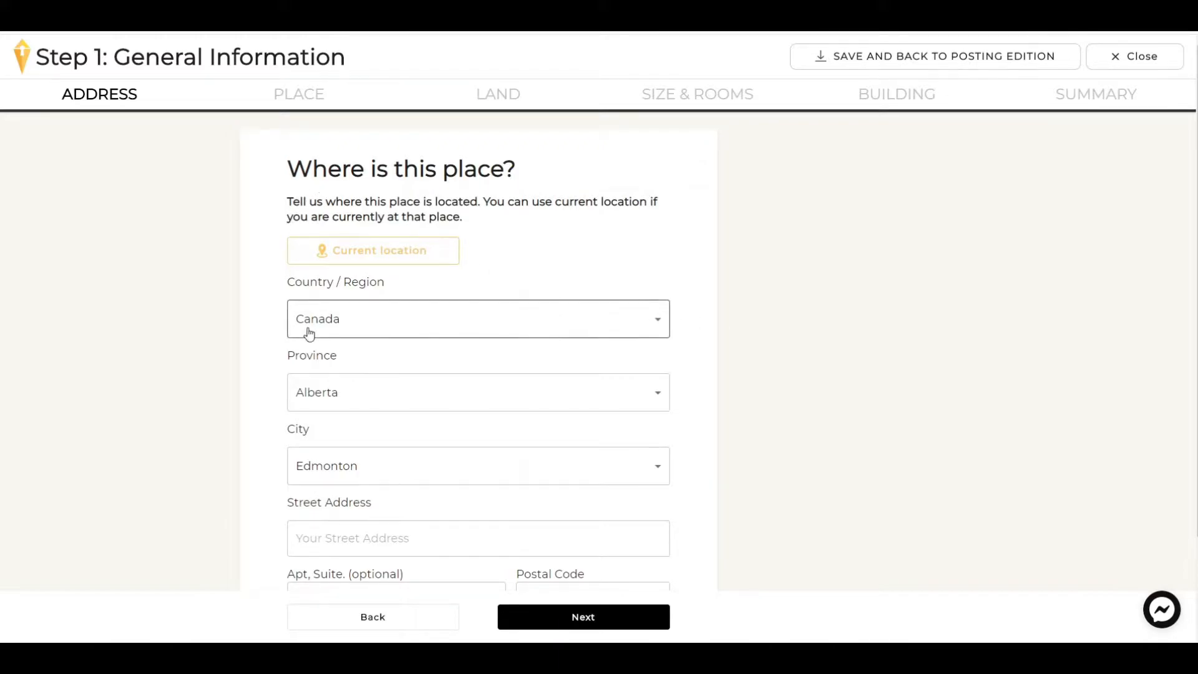
- Accept Canada, Alberta and Edmonton as the listing's location, leave the street address blank, and continue to the map check
scroll(345, 420, "down", 2)
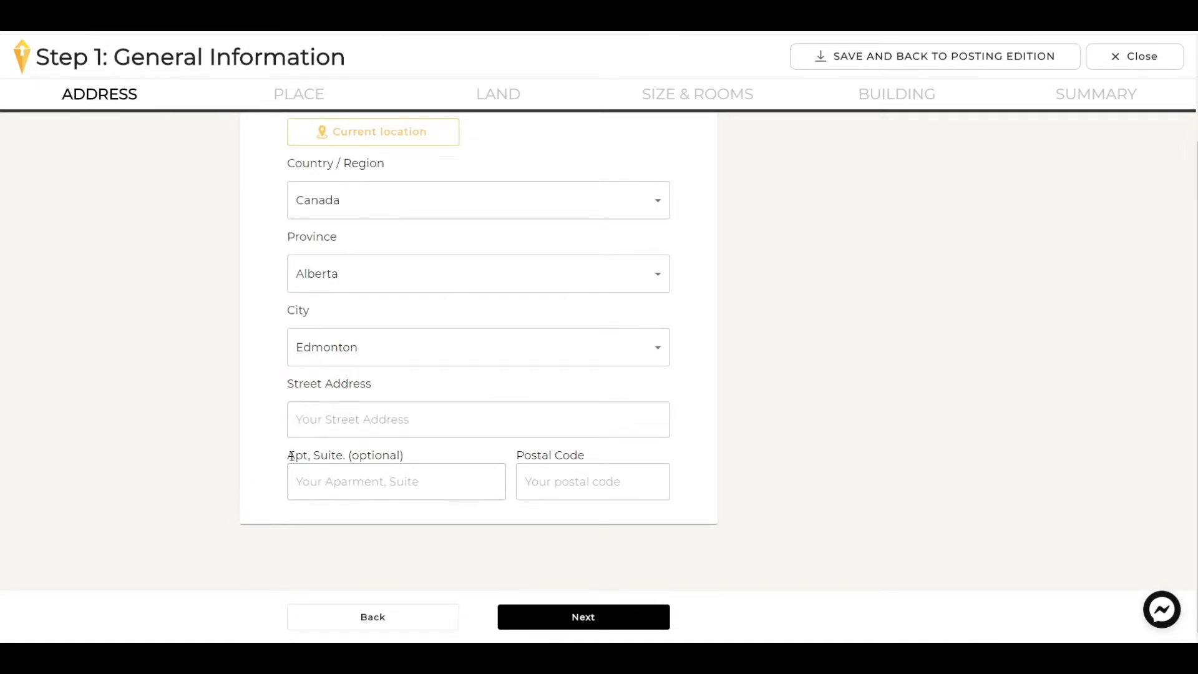
left_click_drag(289, 456, 309, 456)
double_click(341, 459)
left_click_drag(522, 456, 590, 461)
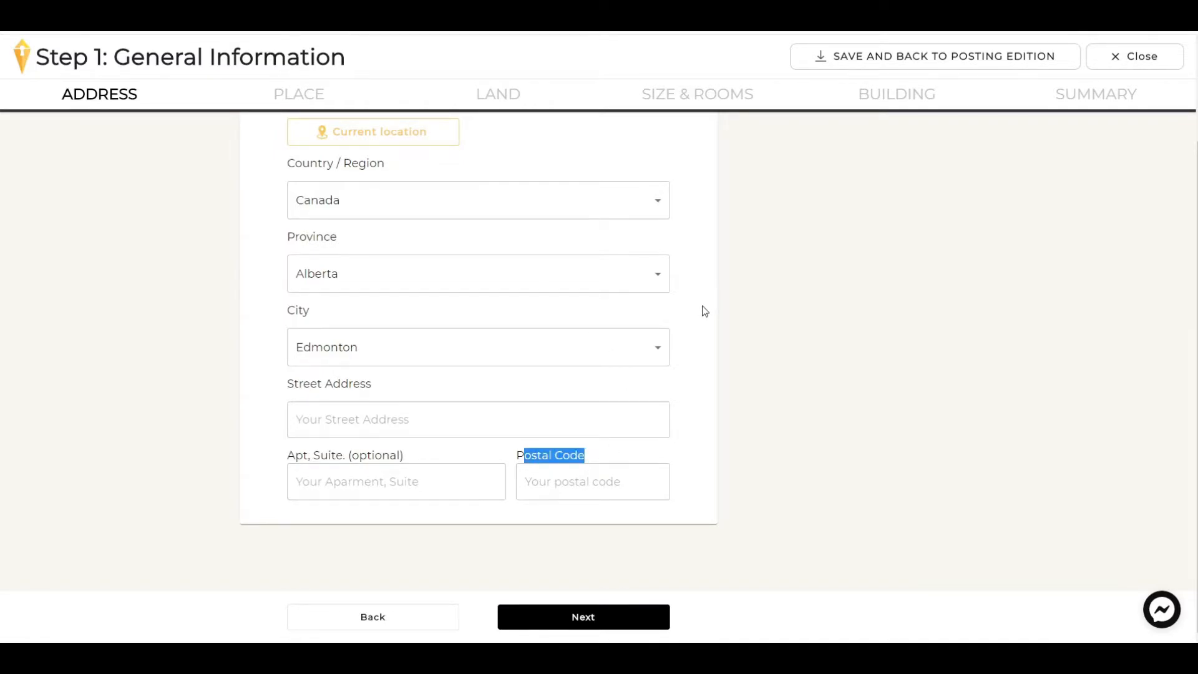
left_click(584, 618)
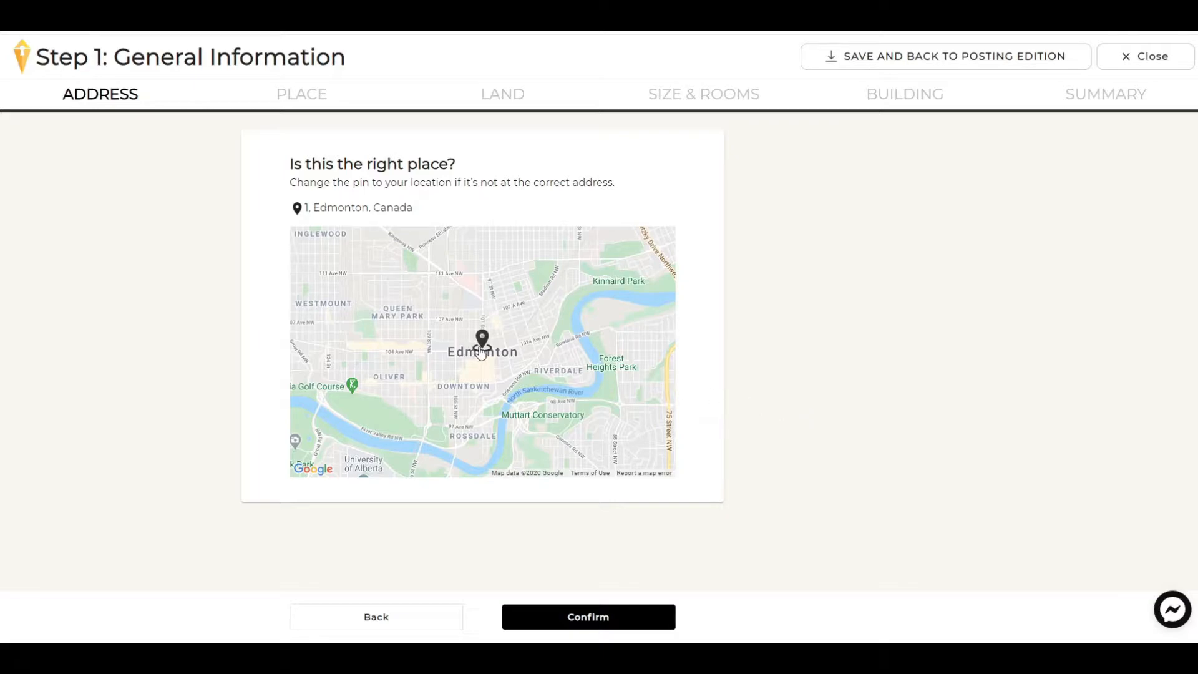
- Reposition the map pin within Edmonton and confirm it as the correct place
left_click_drag(485, 351, 386, 311)
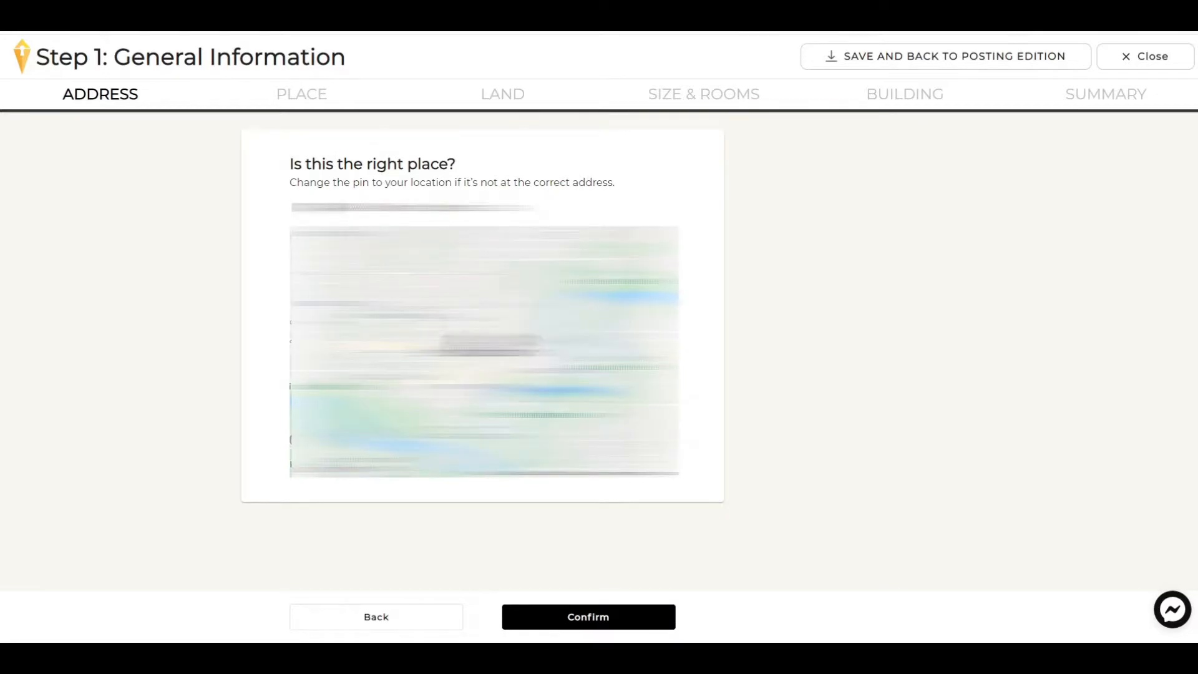
left_click(571, 616)
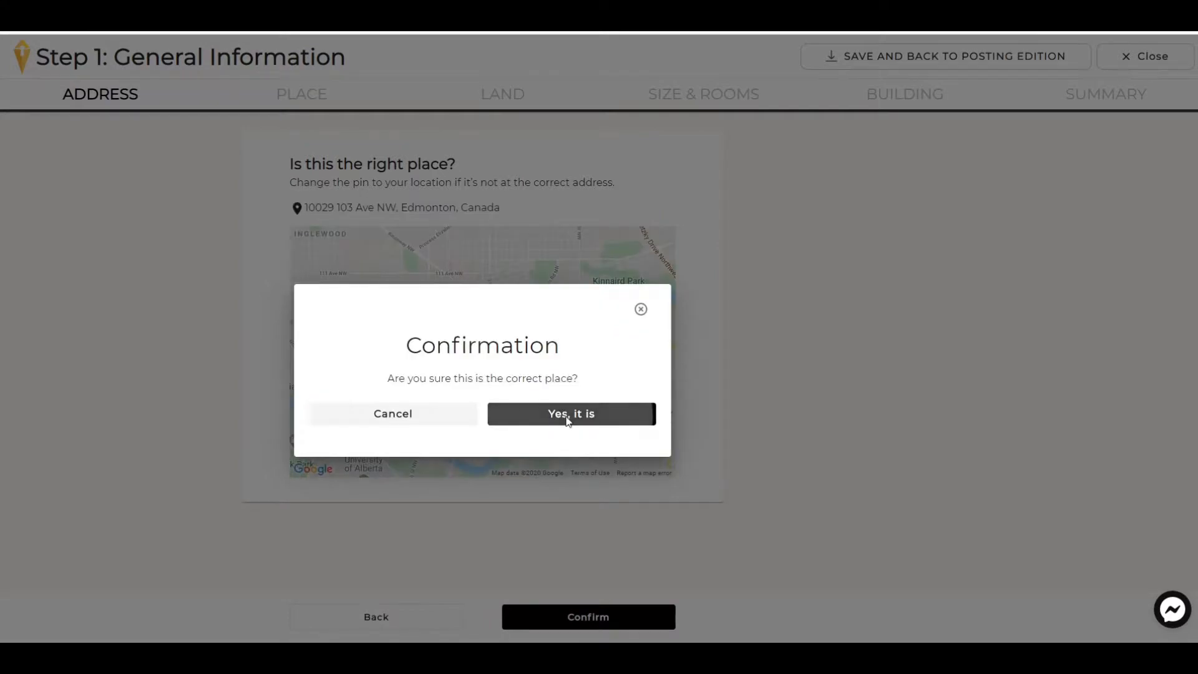
left_click(568, 416)
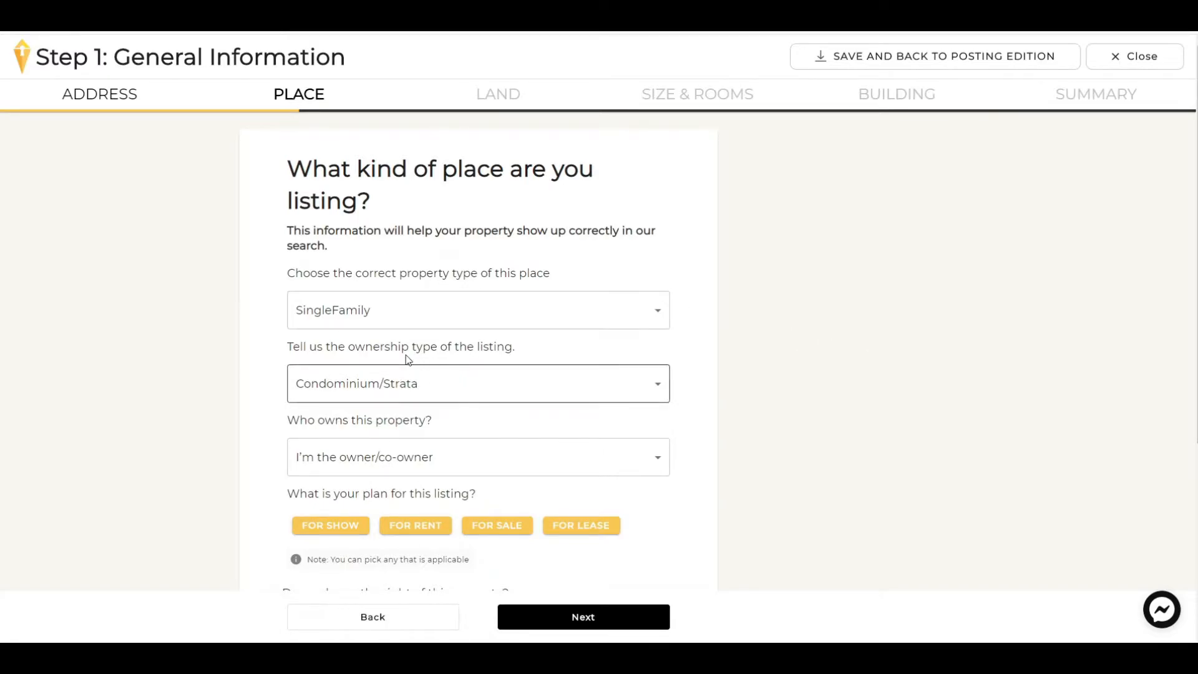
- Choose SingleFamily as the property type, answer "No, I don't" about the property rights, and continue to the land details
scroll(423, 435, "down", 3)
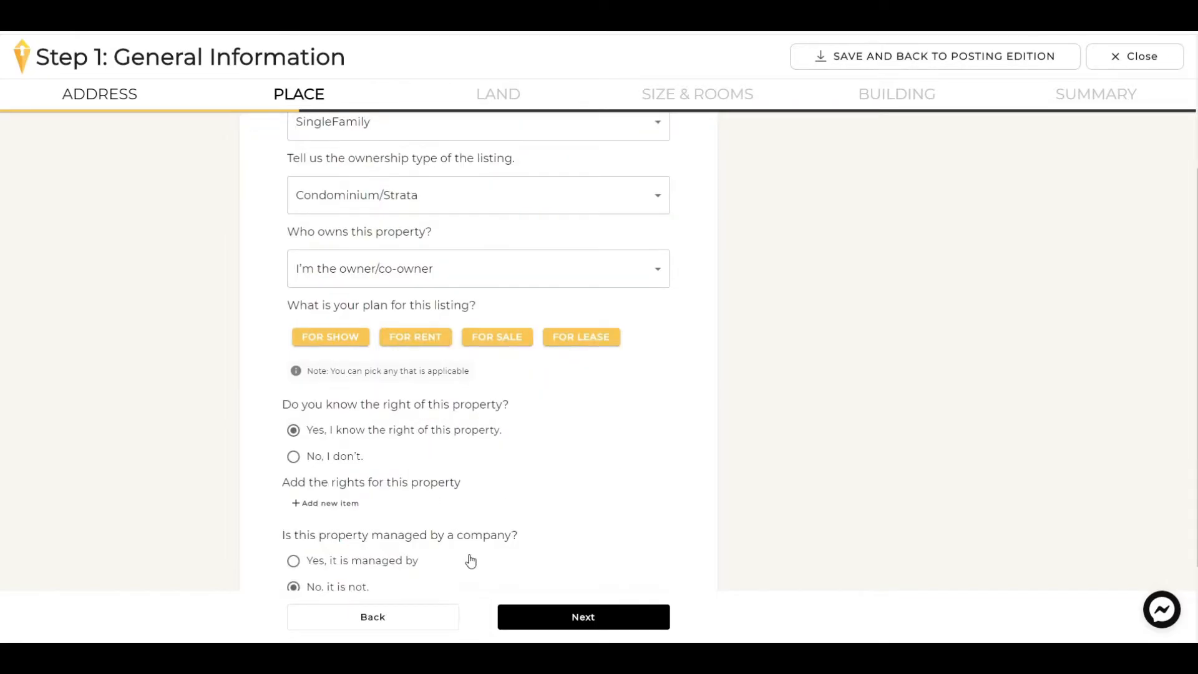
scroll(533, 458, "up", 2)
left_click(403, 246)
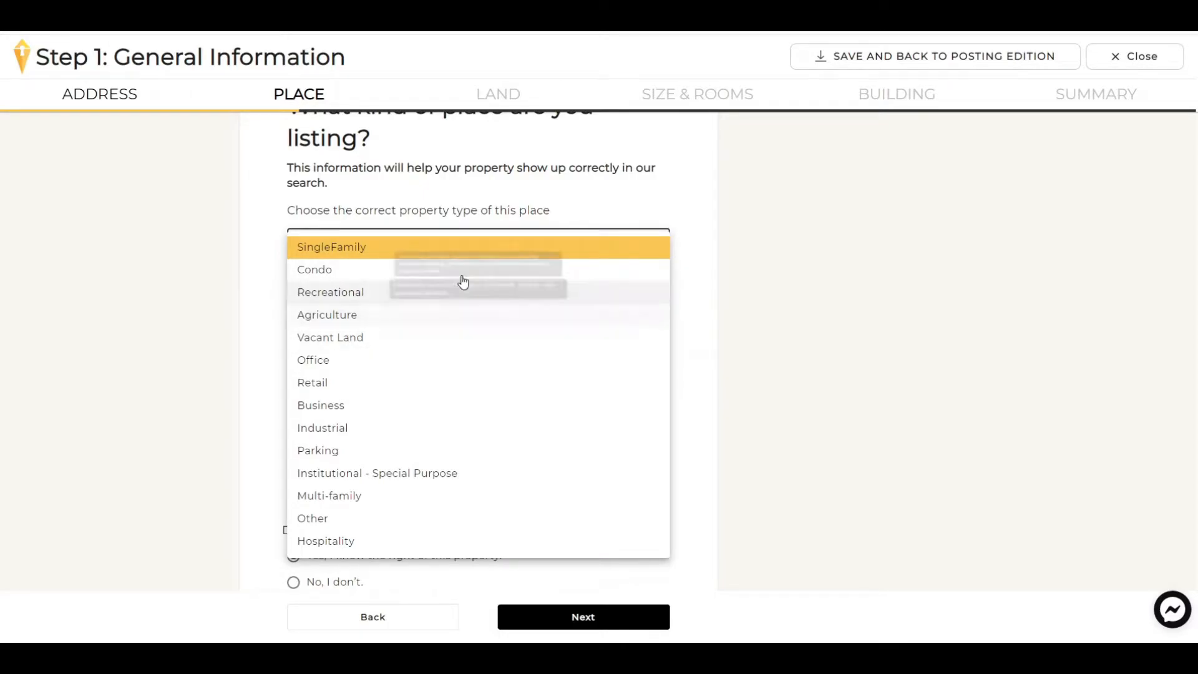
left_click(449, 250)
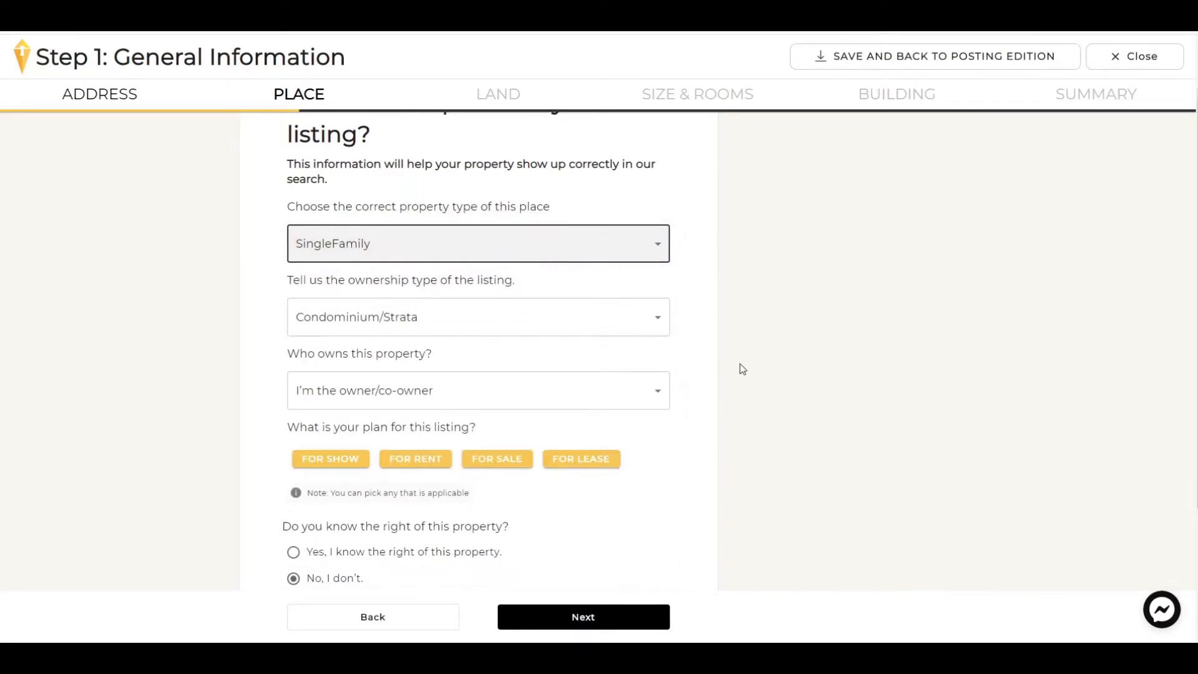
scroll(668, 406, "down", 3)
left_click(597, 619)
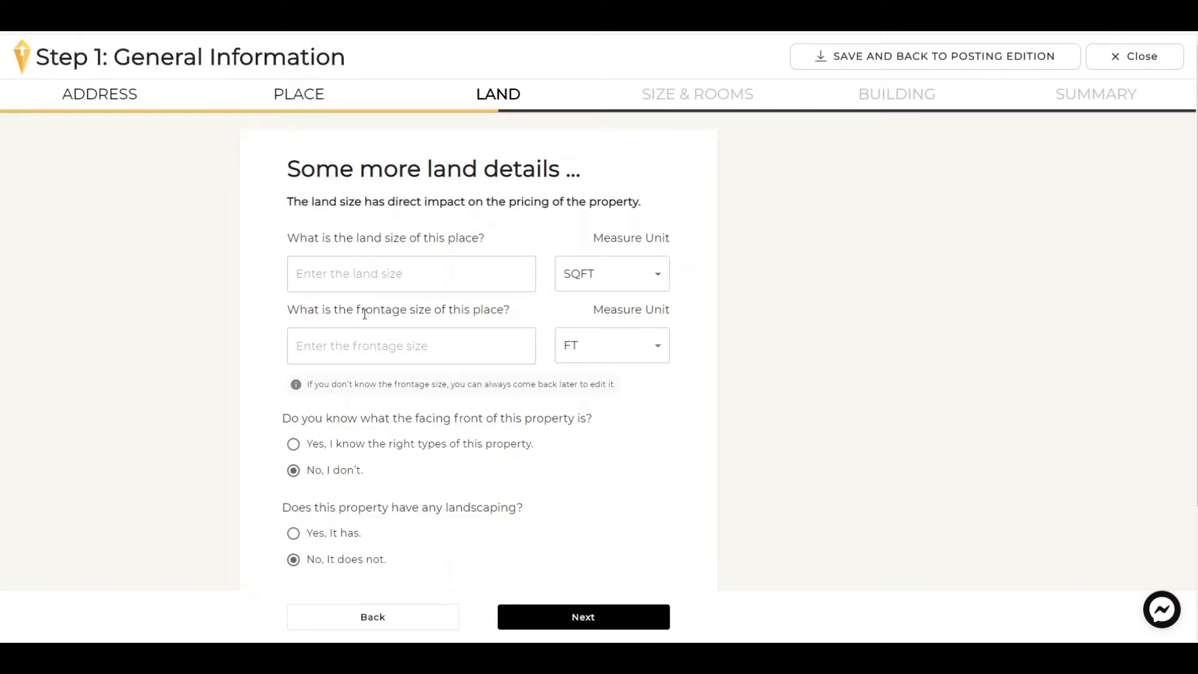
- Set the land size to 5000 SQFT and the frontage size to 200 FT
left_click(394, 272)
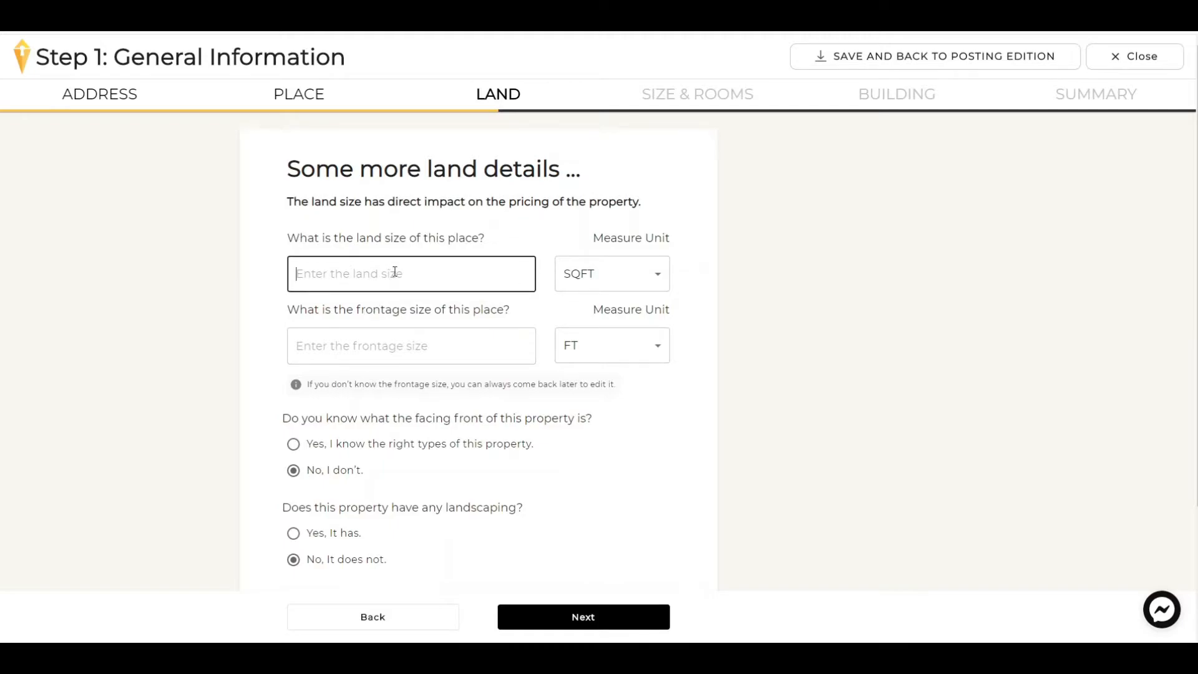
type("5000")
key("Tab")
key("Tab")
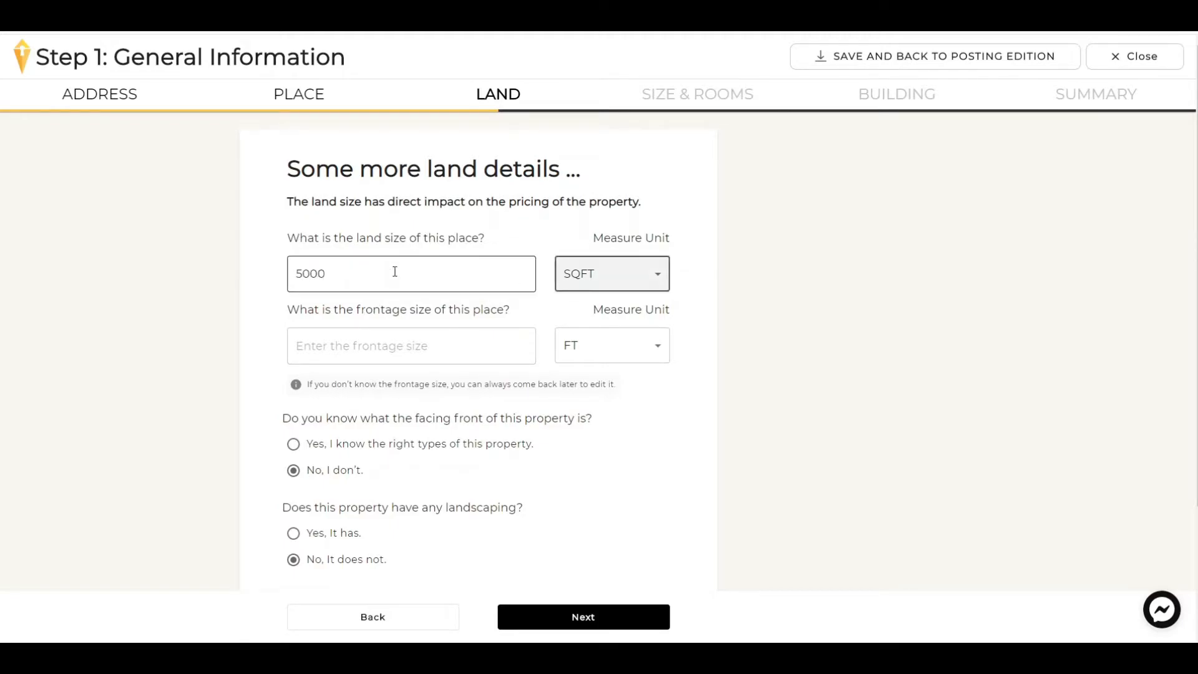
type("200")
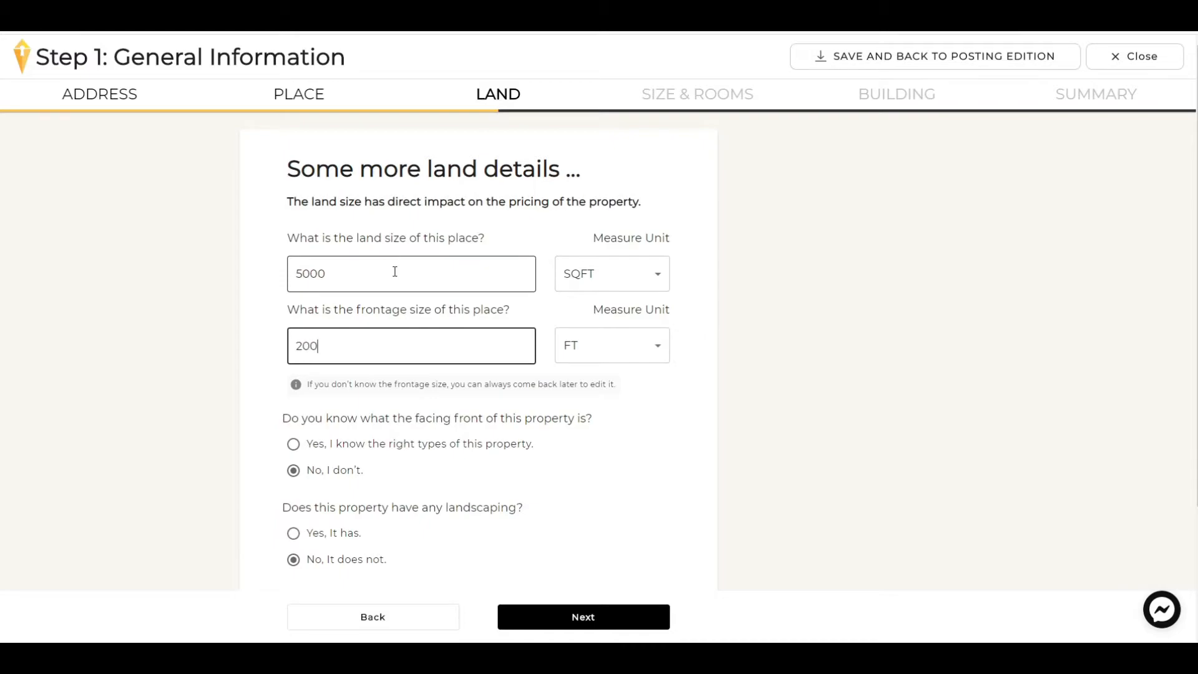
left_click(603, 278)
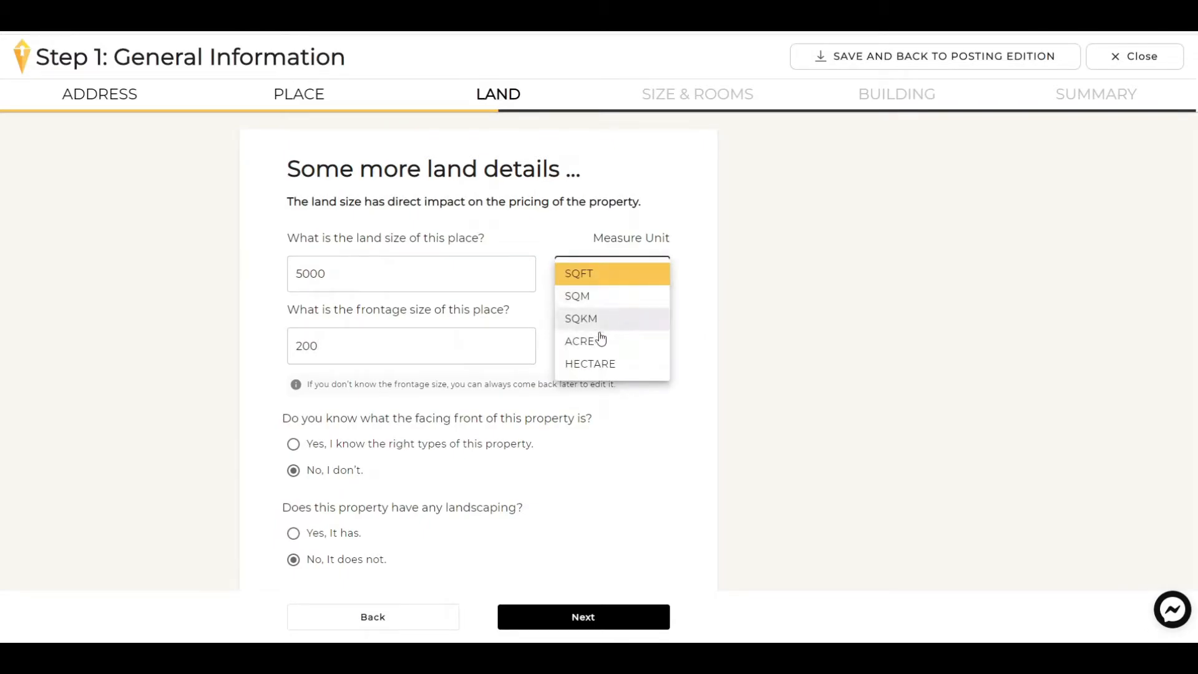
left_click(805, 340)
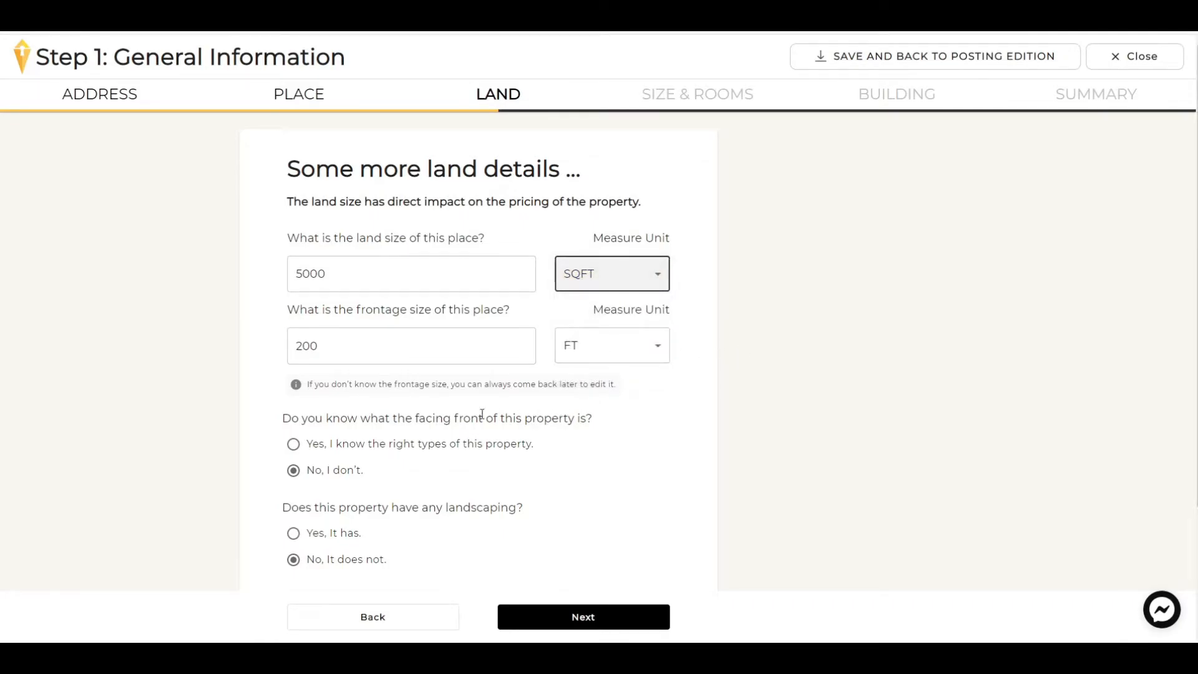
- Answer "No, I don't" for the property's facing front and continue to the size and rooms questions
scroll(410, 412, "down", 3)
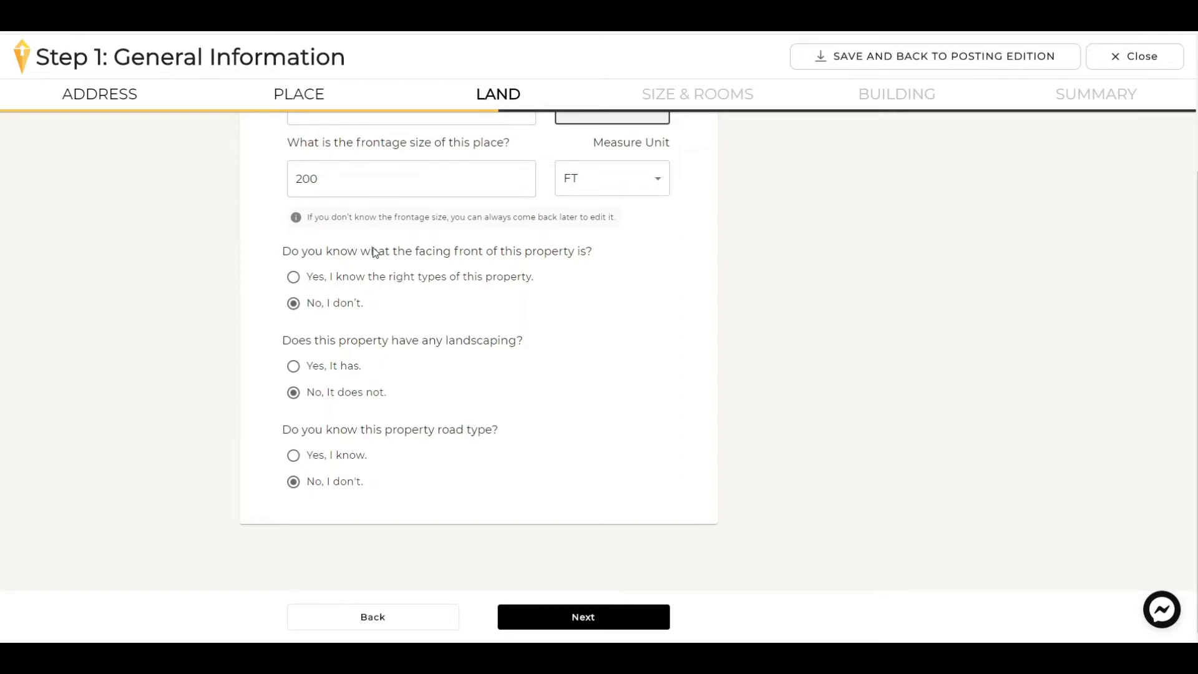
left_click(477, 285)
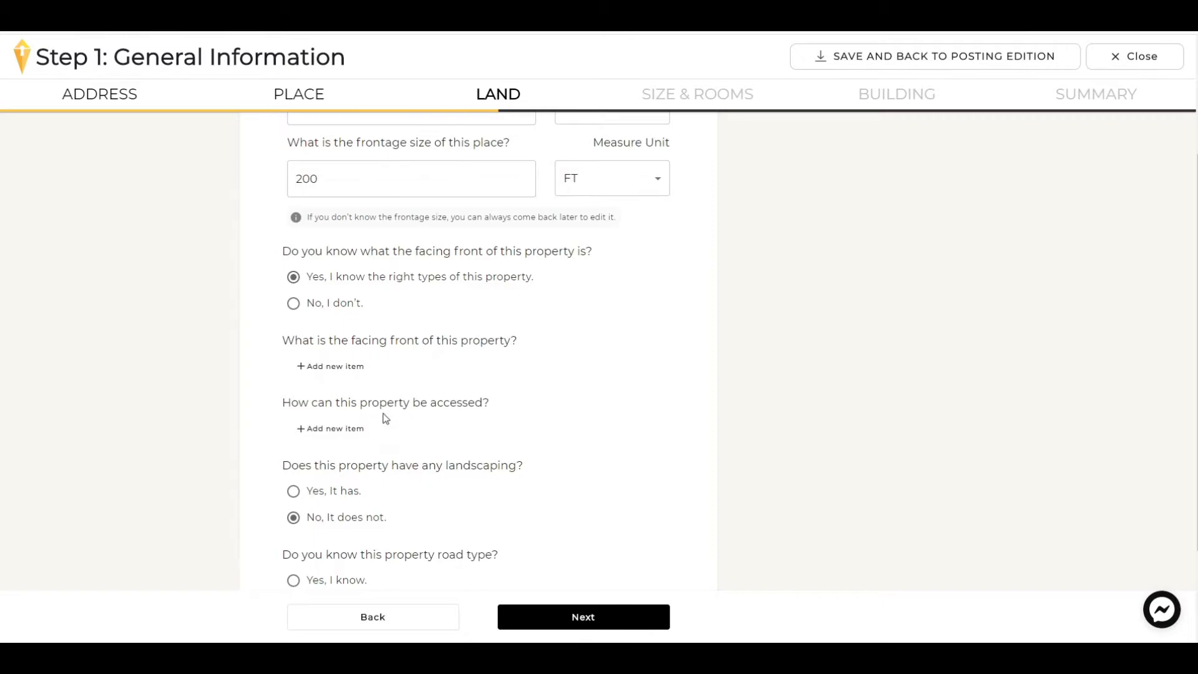
left_click(345, 305)
left_click(612, 617)
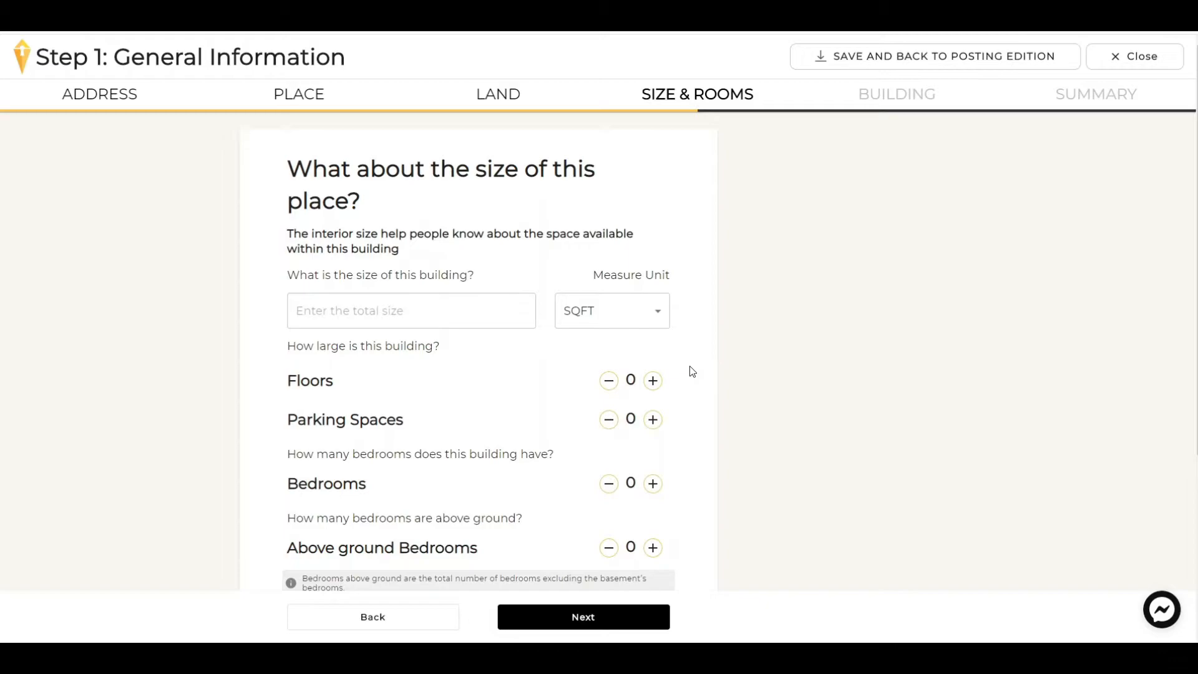
- Set the building size to 3500 SQFT, with 3 floors and 4 parking spaces
left_click(468, 315)
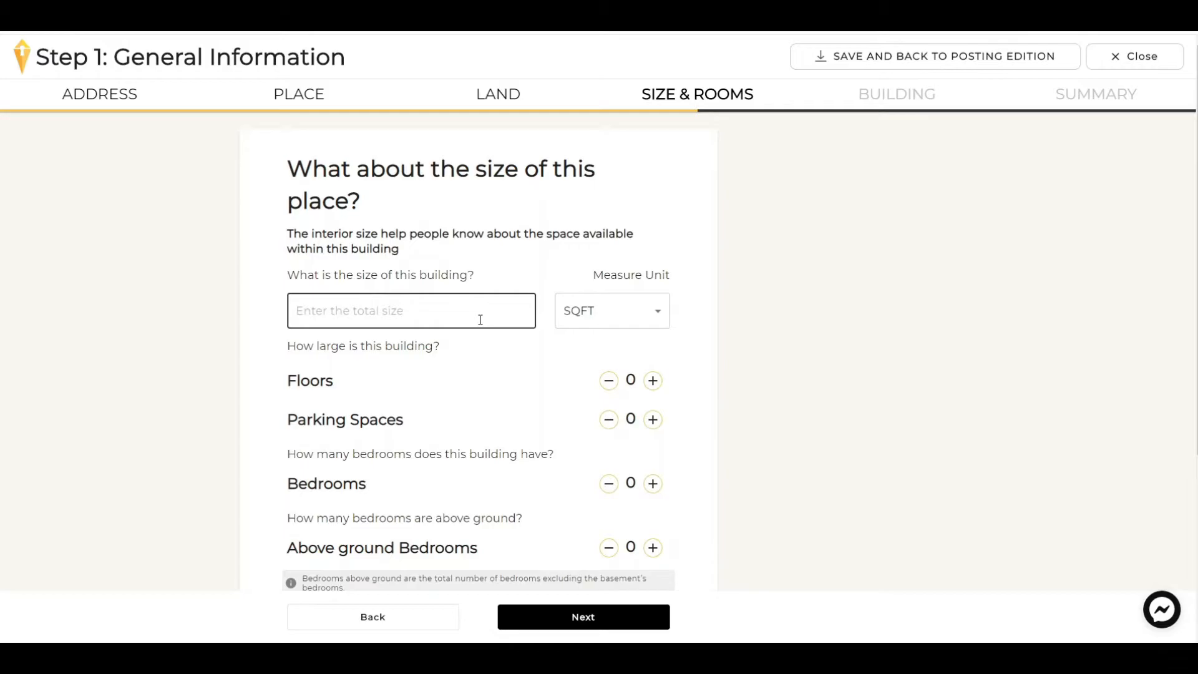
type("3500")
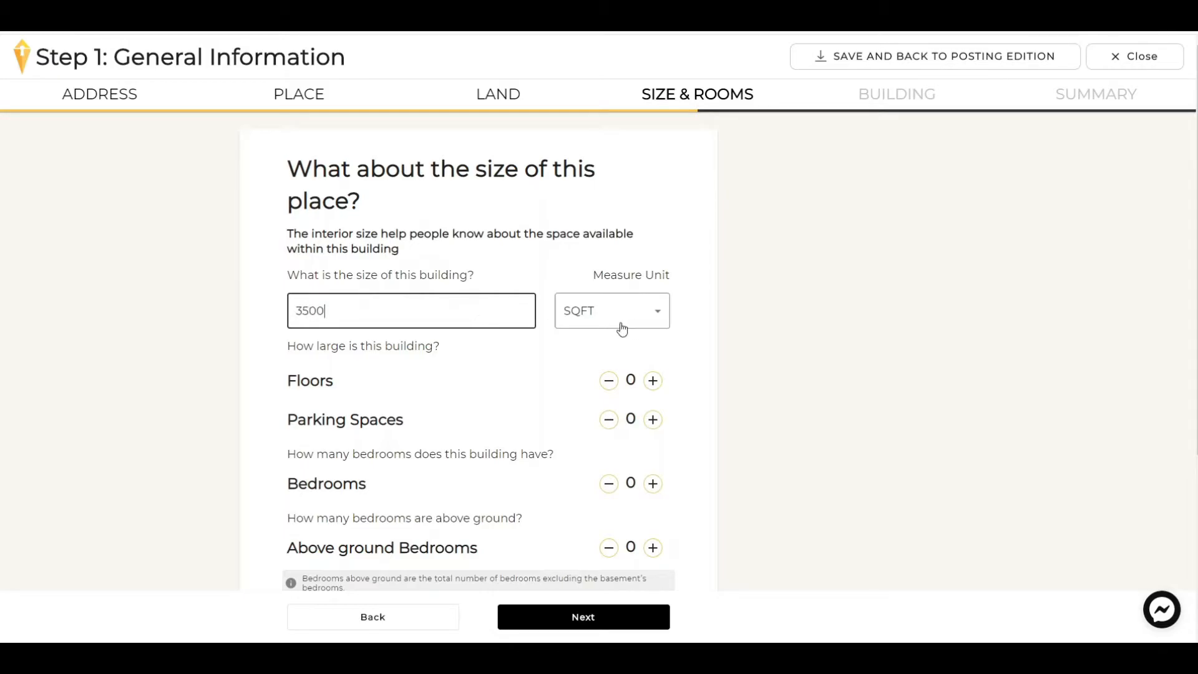
scroll(762, 343, "down", 3)
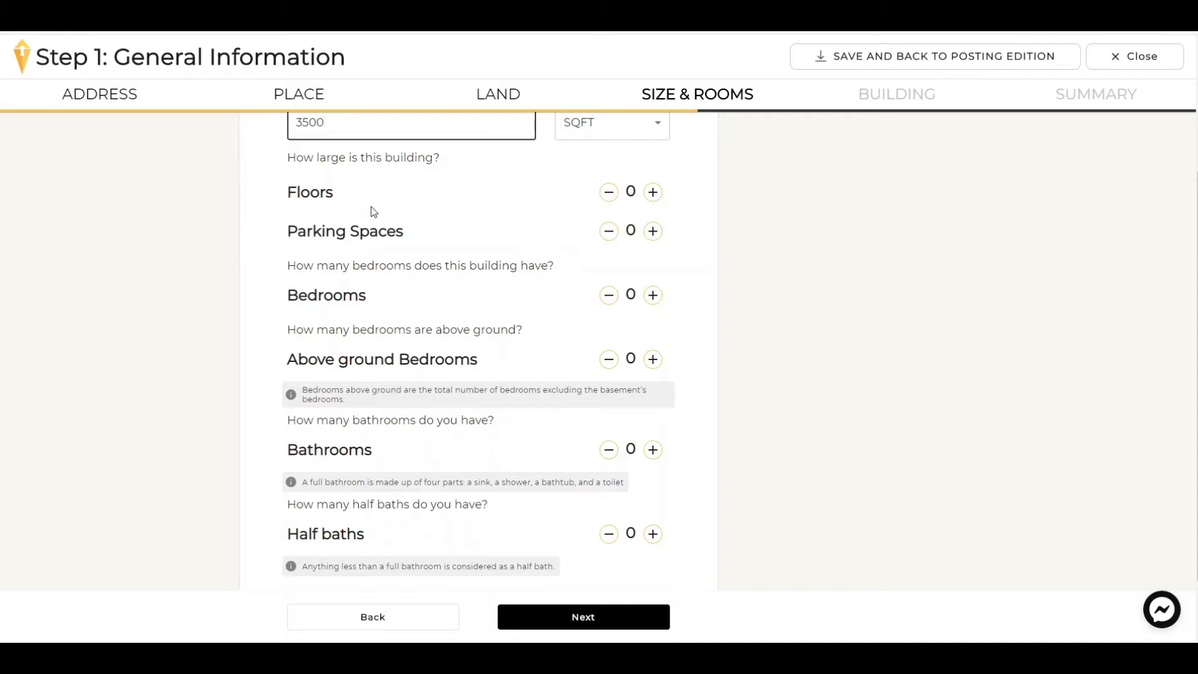
left_click(653, 193)
left_click(652, 194)
left_click(652, 193)
left_click(652, 232)
left_click(652, 232)
left_click(653, 232)
left_click(653, 232)
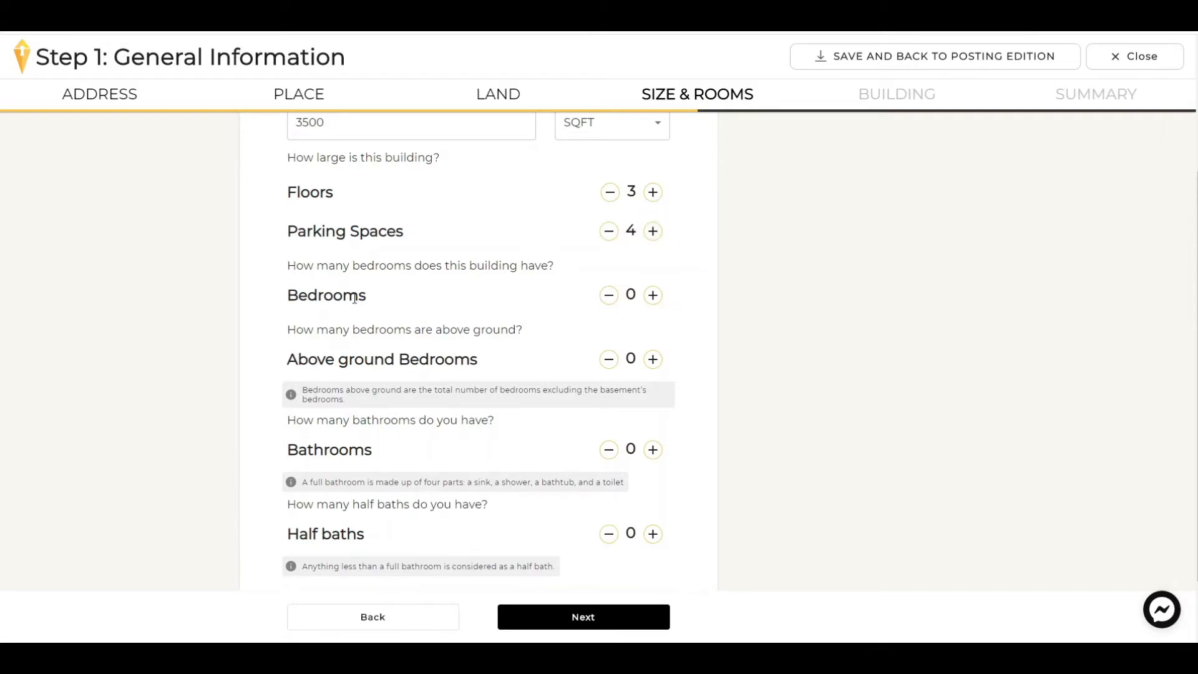
- Set 2 bedrooms, 1 above-ground bedroom, 2 bathrooms and 1 half bath, and continue to the building details
scroll(354, 298, "down", 2)
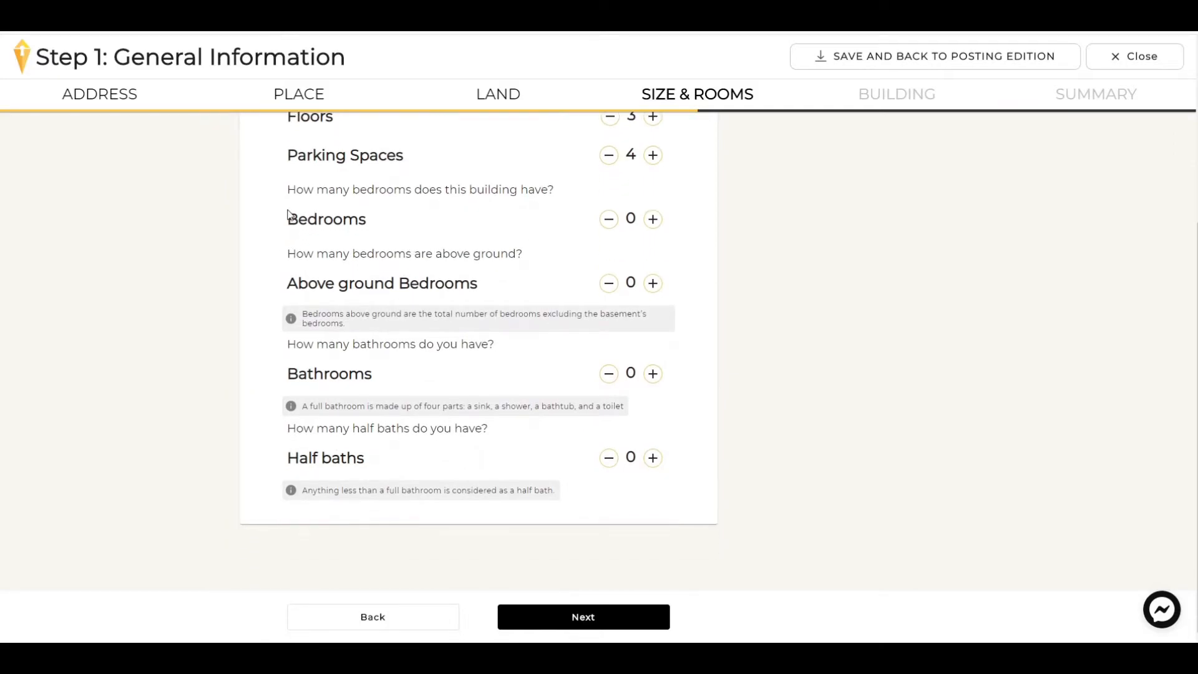
left_click_drag(282, 223, 364, 221)
left_click(365, 223)
left_click(652, 220)
left_click(653, 220)
left_click(653, 283)
left_click(652, 373)
left_click(652, 374)
left_click(653, 460)
left_click(612, 619)
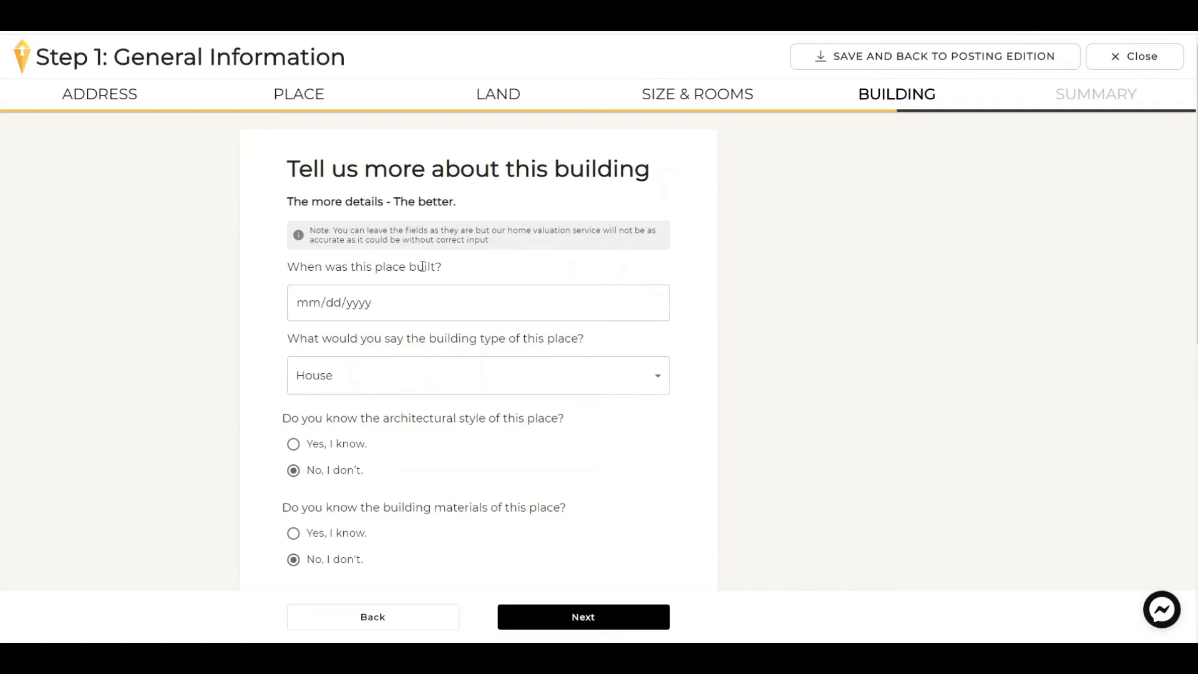
- Set the built date to 08/02/2010 and choose House as the building type
left_click(430, 317)
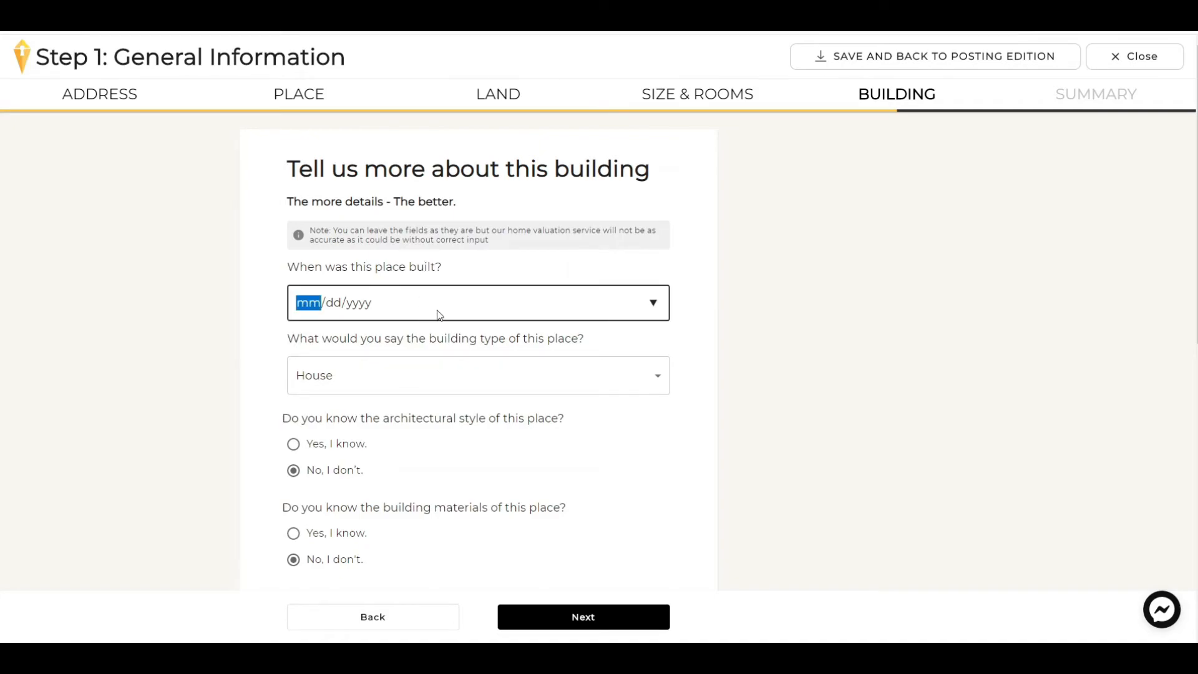
type("08/02/2010")
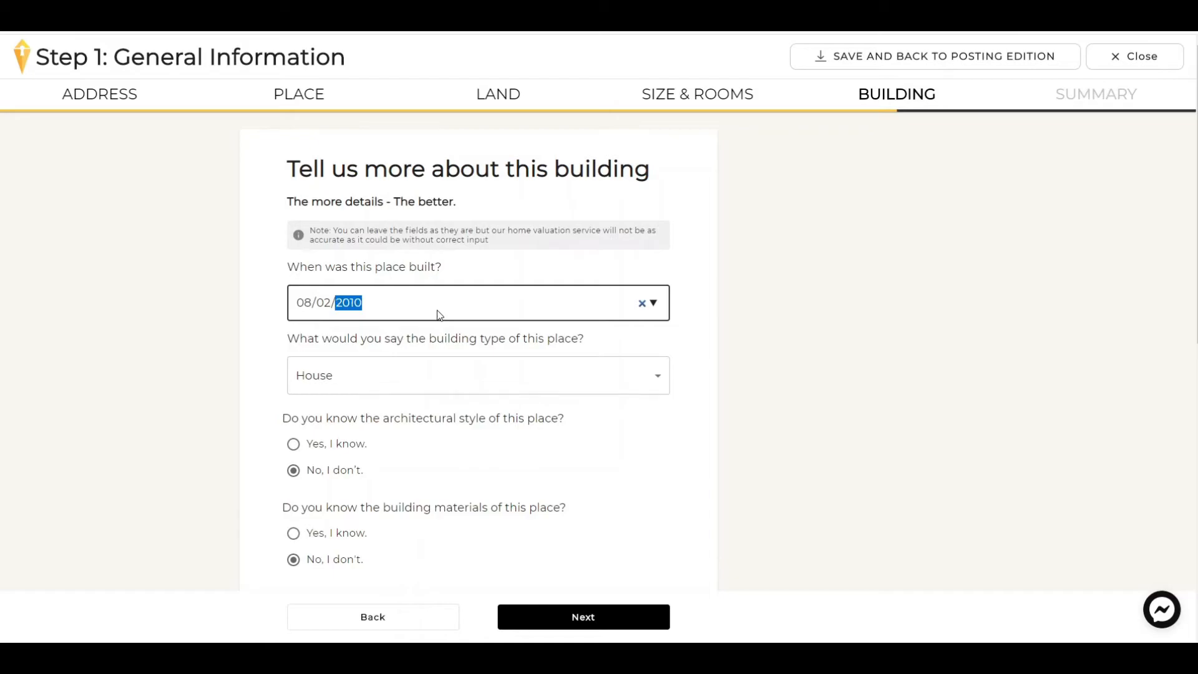
left_click(889, 325)
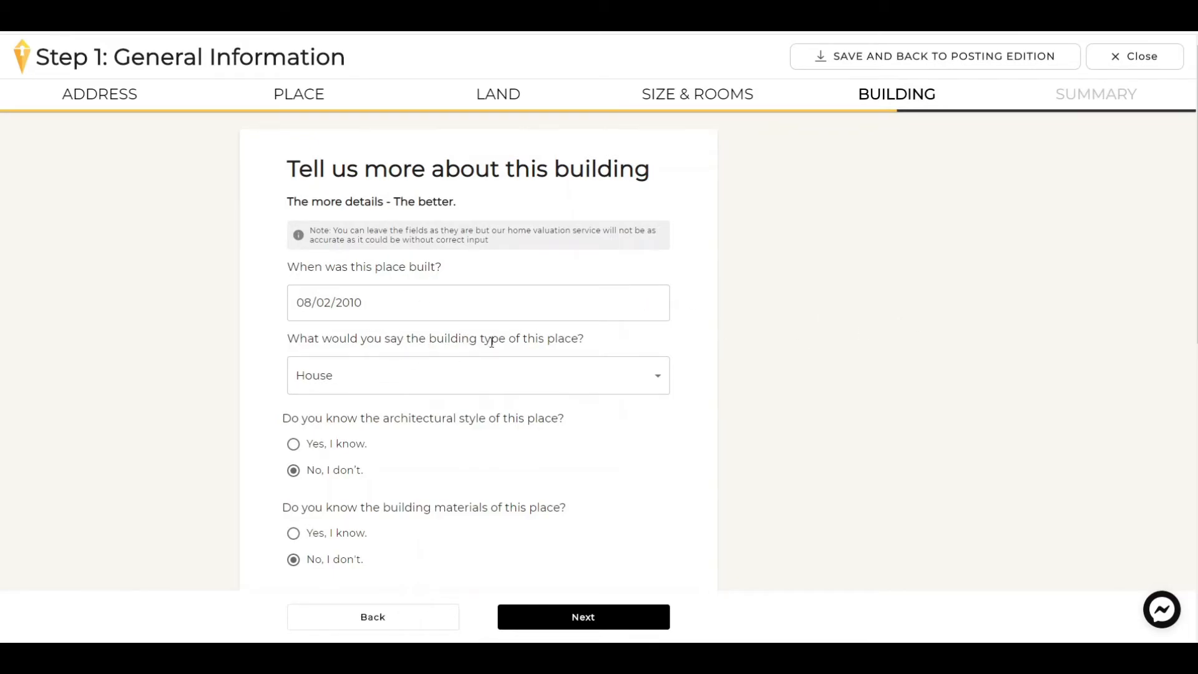
left_click(529, 379)
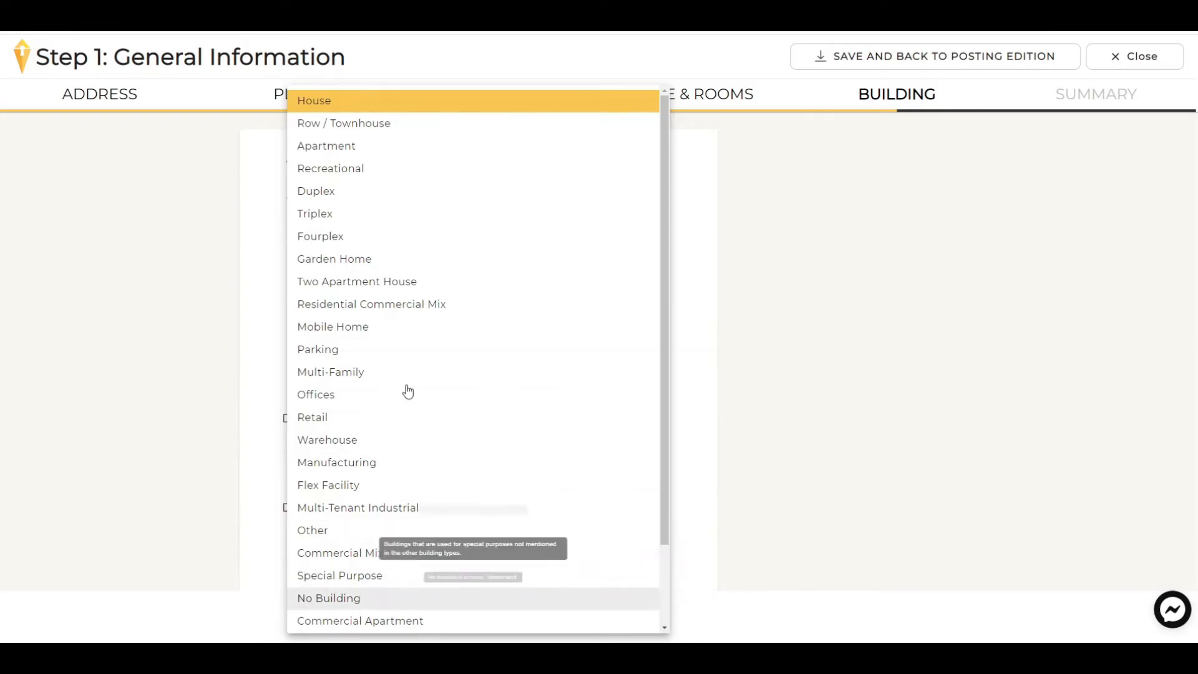
left_click(385, 109)
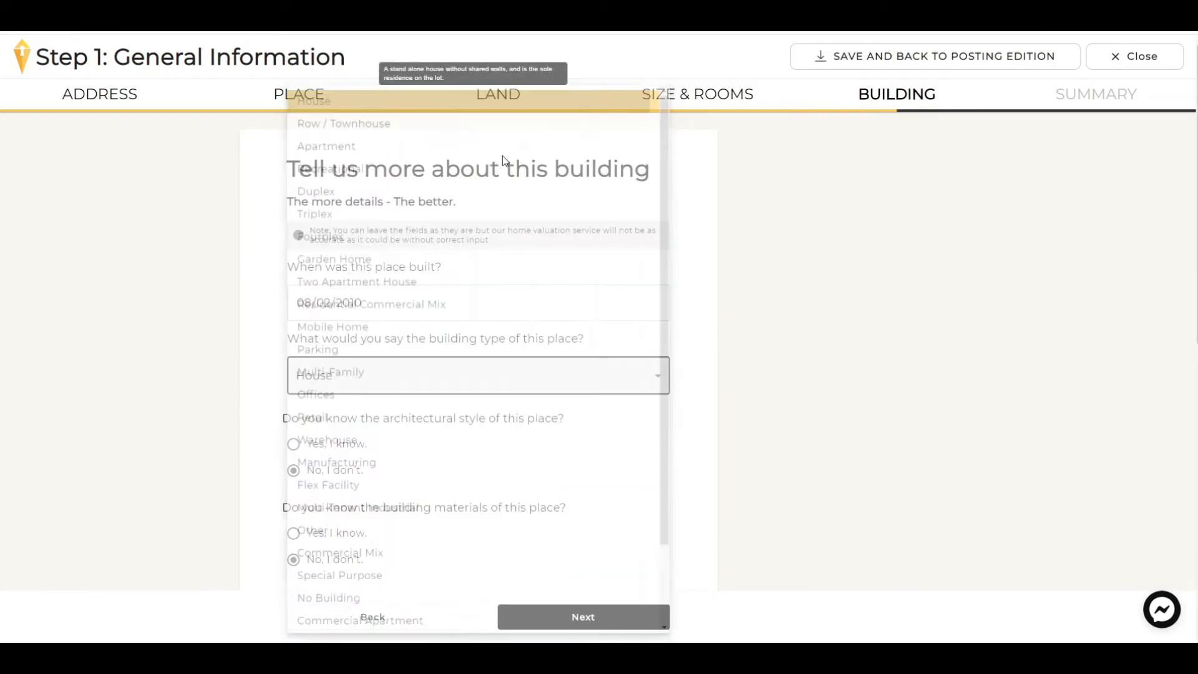
scroll(776, 342, "down", 3)
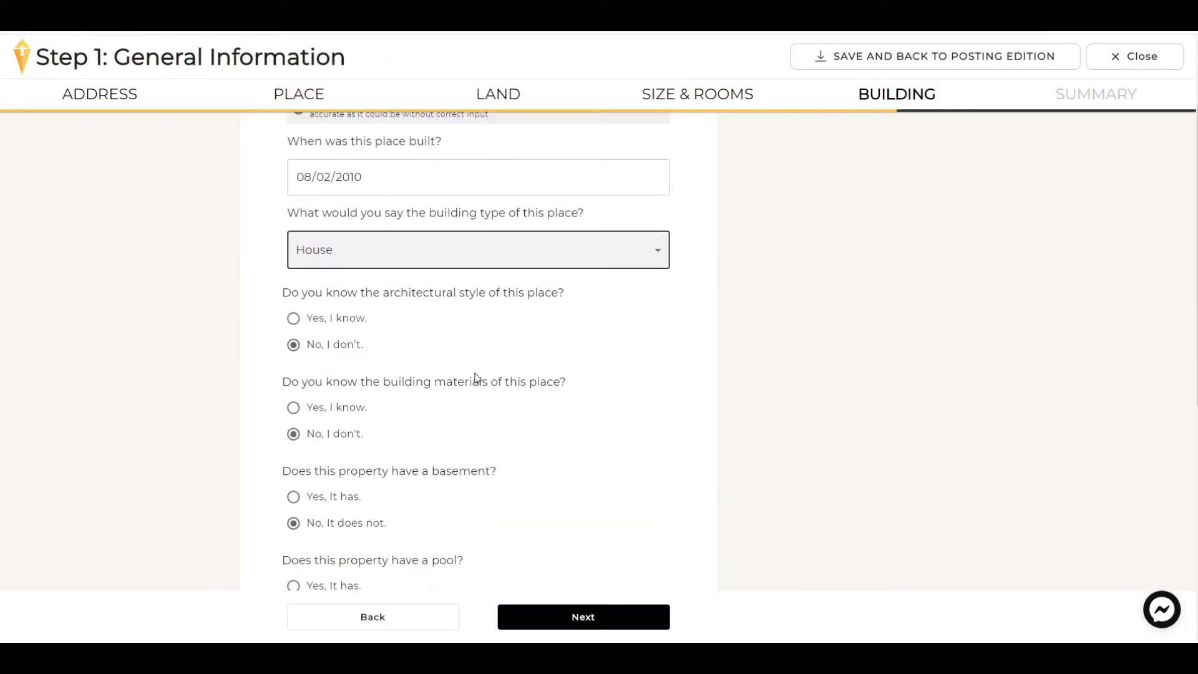
scroll(475, 374, "down", 3)
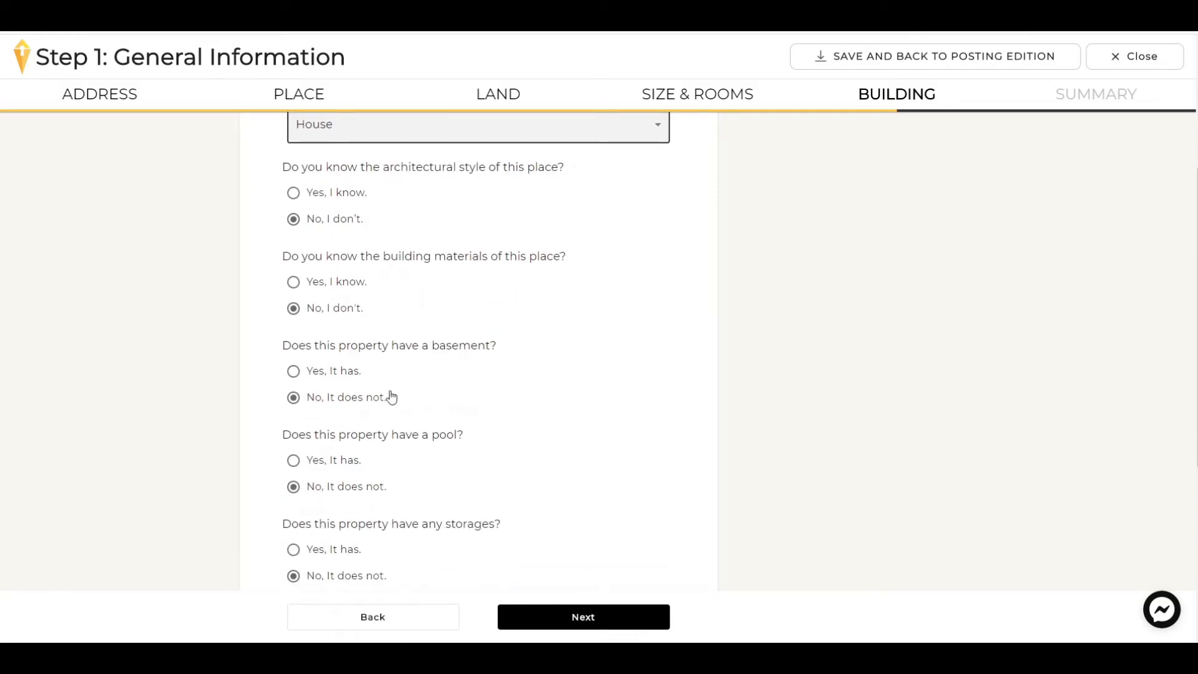
scroll(474, 436, "down", 2)
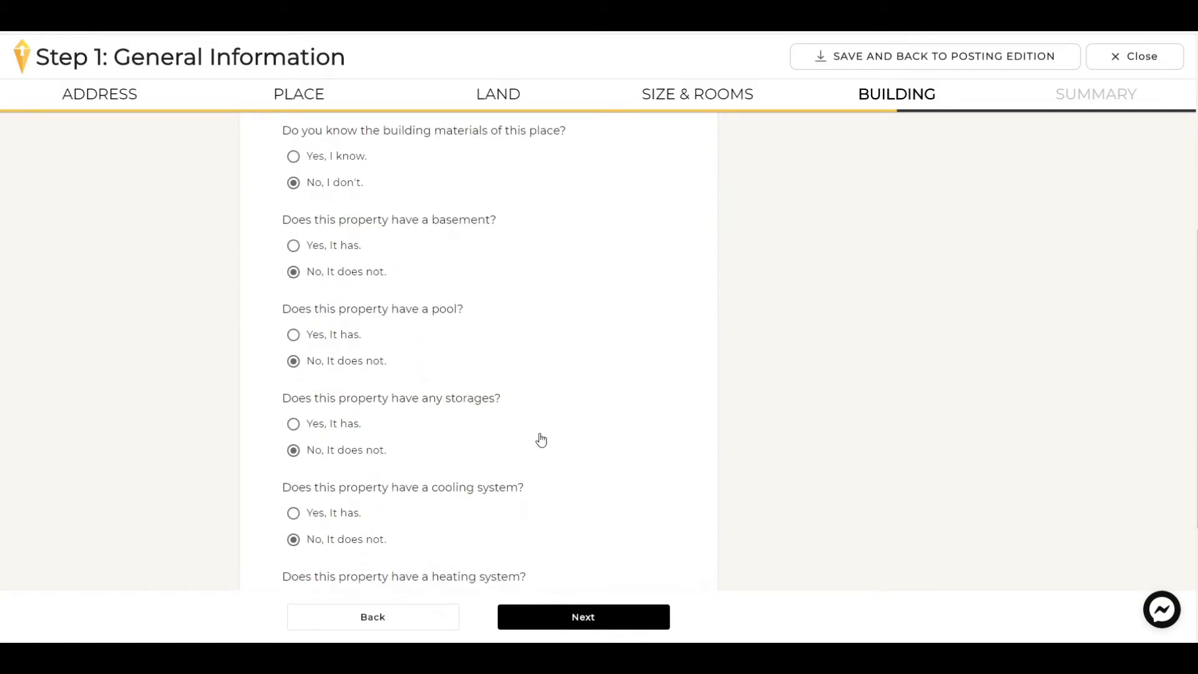
scroll(544, 424, "up", 1)
scroll(315, 187, "up", 2)
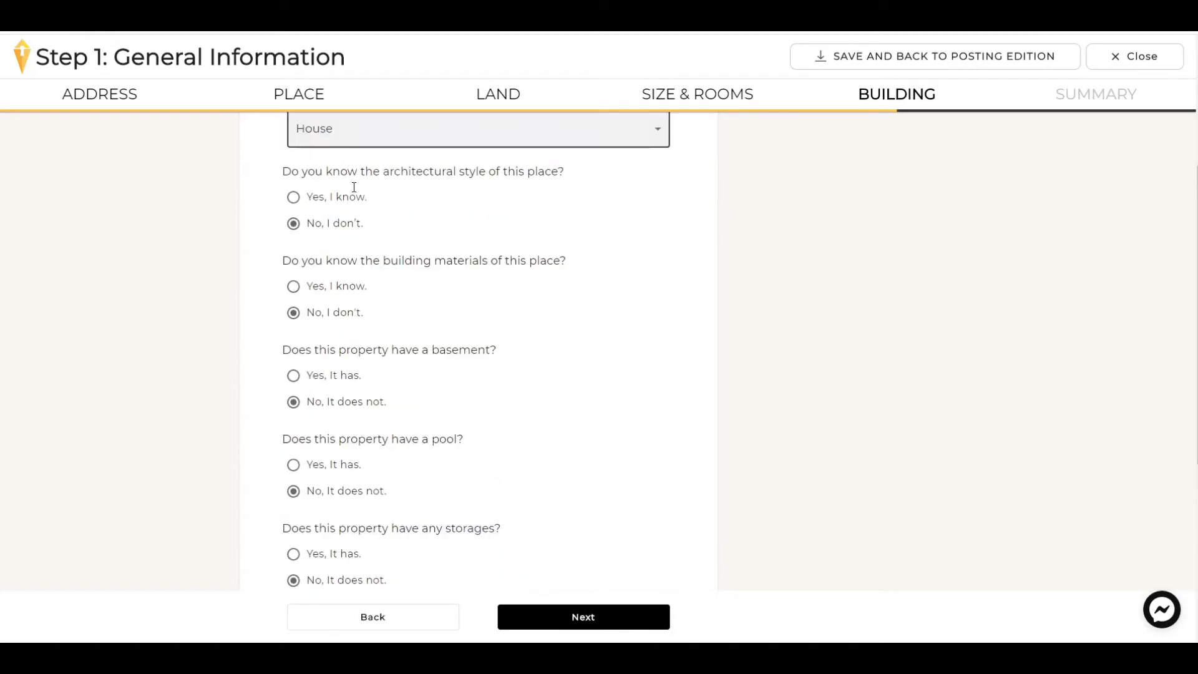
left_click(340, 200)
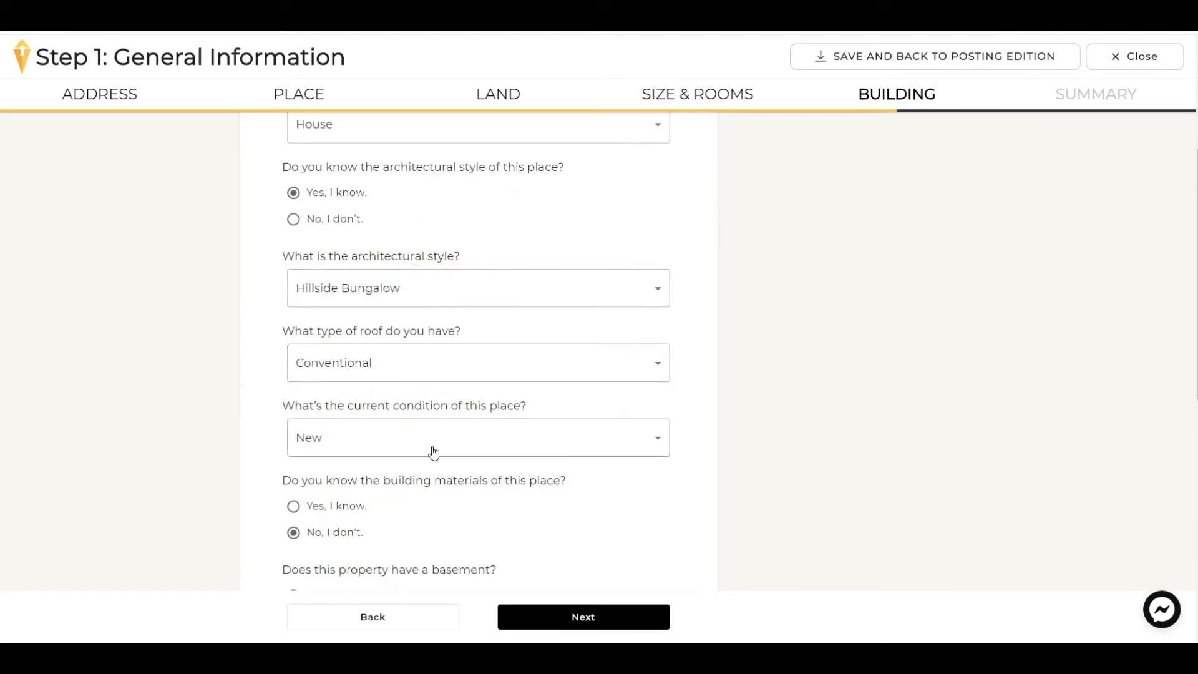
left_click(329, 223)
- Finish the building details and continue to the listing name and summary questions
scroll(493, 340, "down", 5)
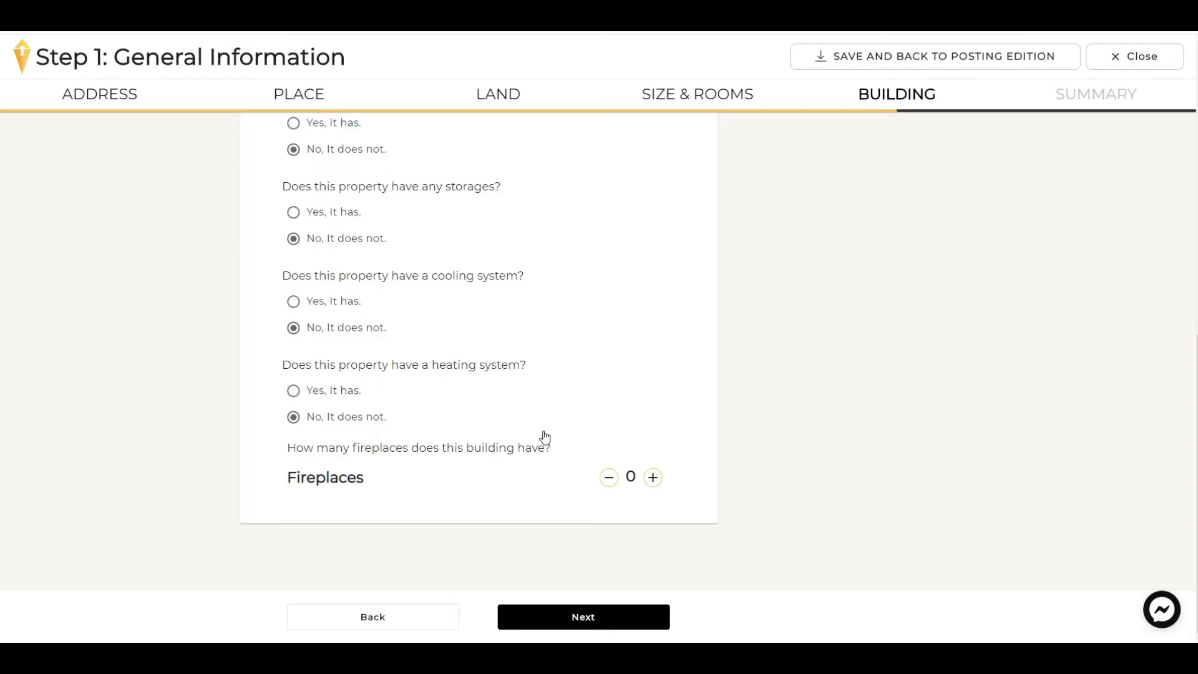
left_click(556, 615)
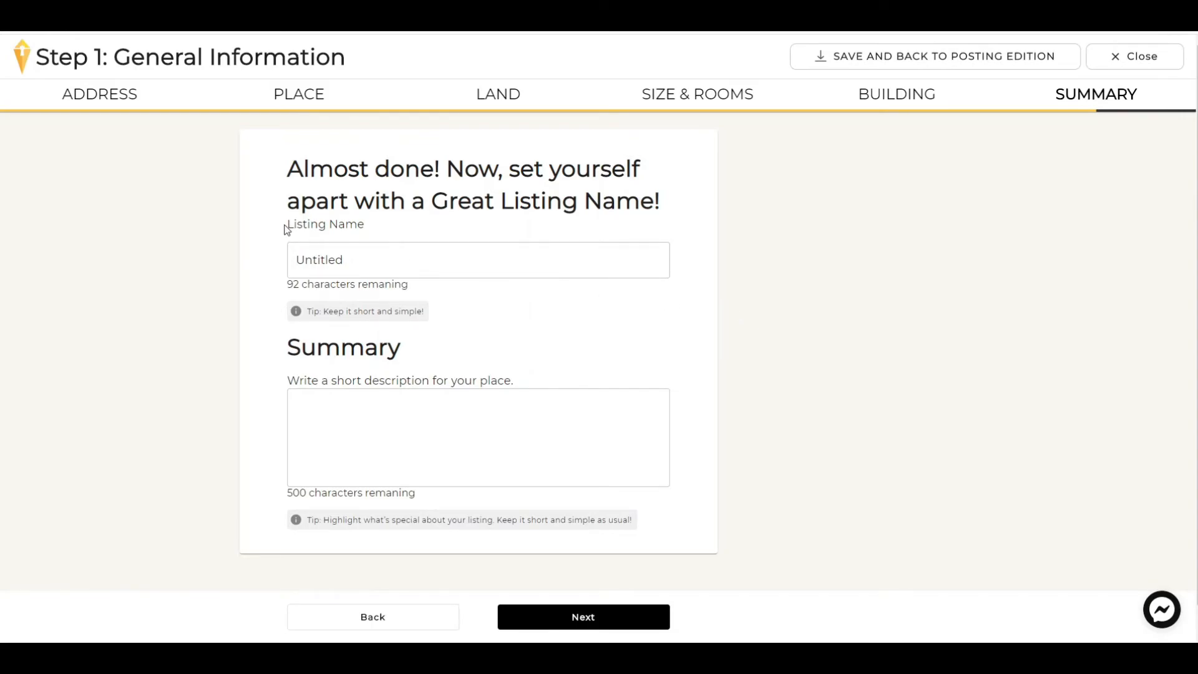
- Replace the default listing name with "Nice Home"
double_click(376, 262)
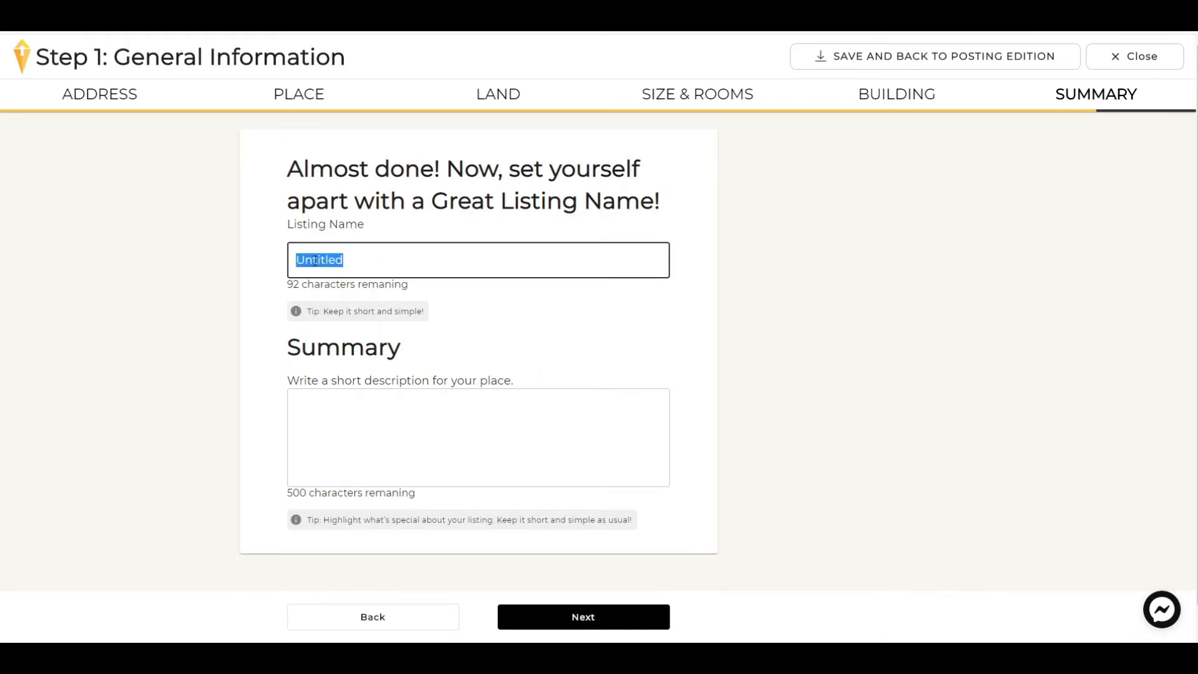
key("BackSpace")
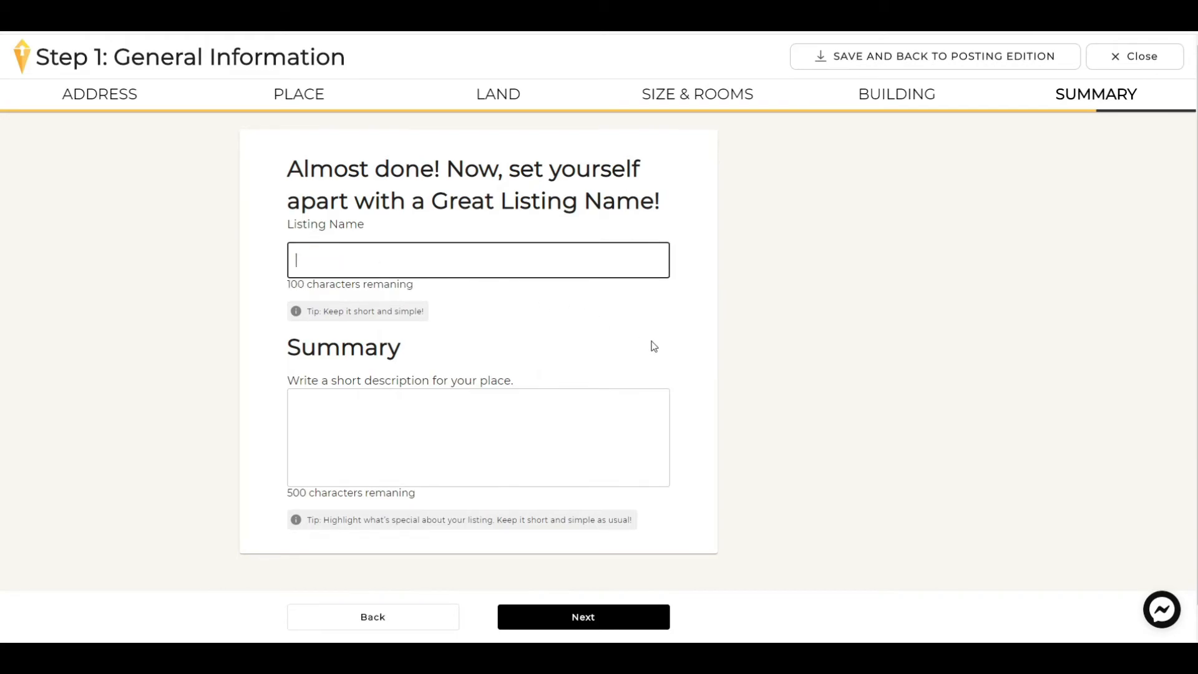
type("Nice Home")
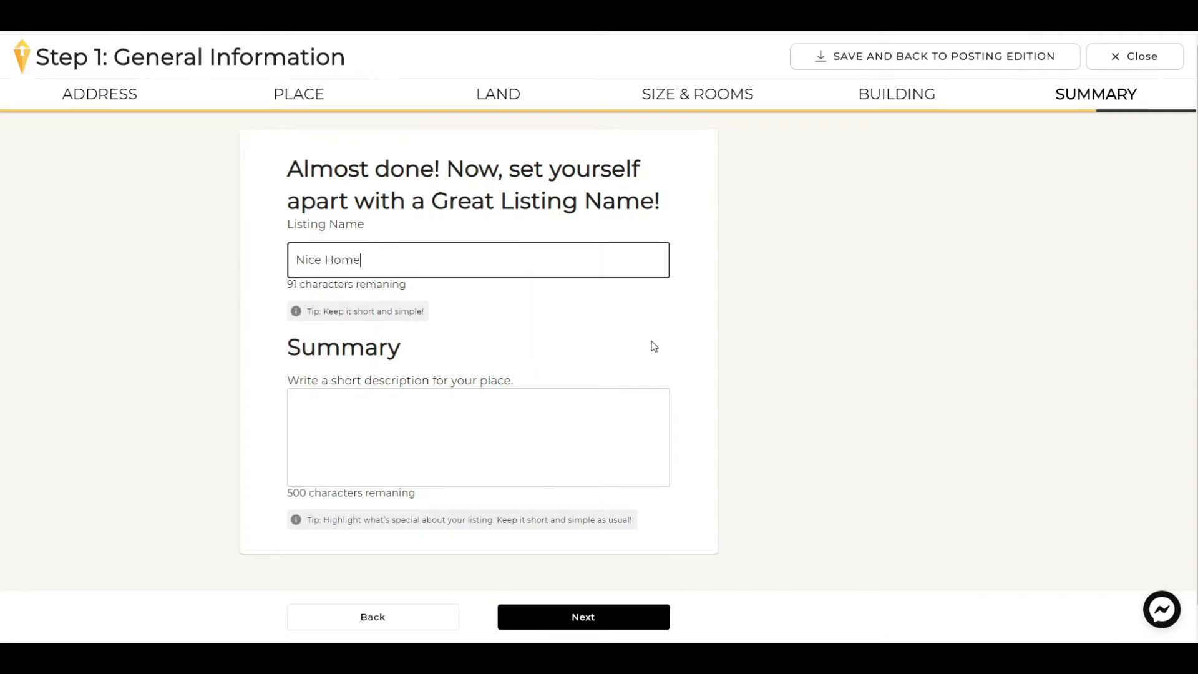
- Change the listing name to "Beautiful 2 Bedroom Home"
key("BackSpace")
key("BackSpace")
key("BackSpace")
key("BackSpace")
key("BackSpace")
key("BackSpace")
key("BackSpace")
key("BackSpace")
key("BackSpace")
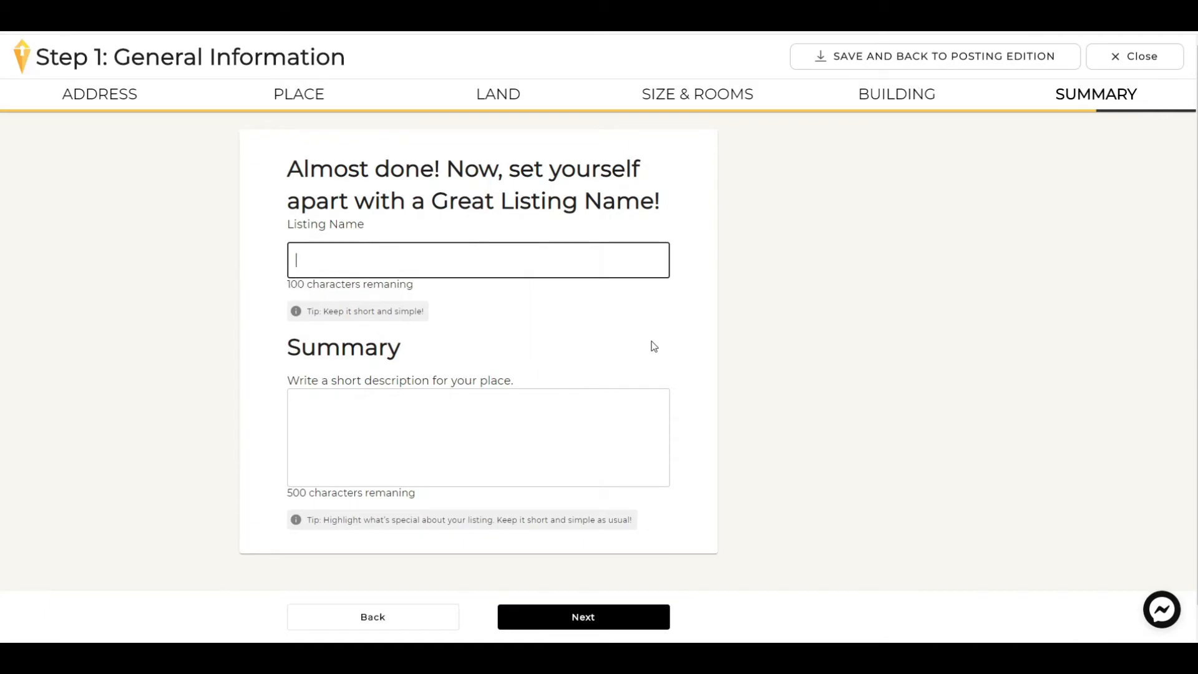
type("Beau")
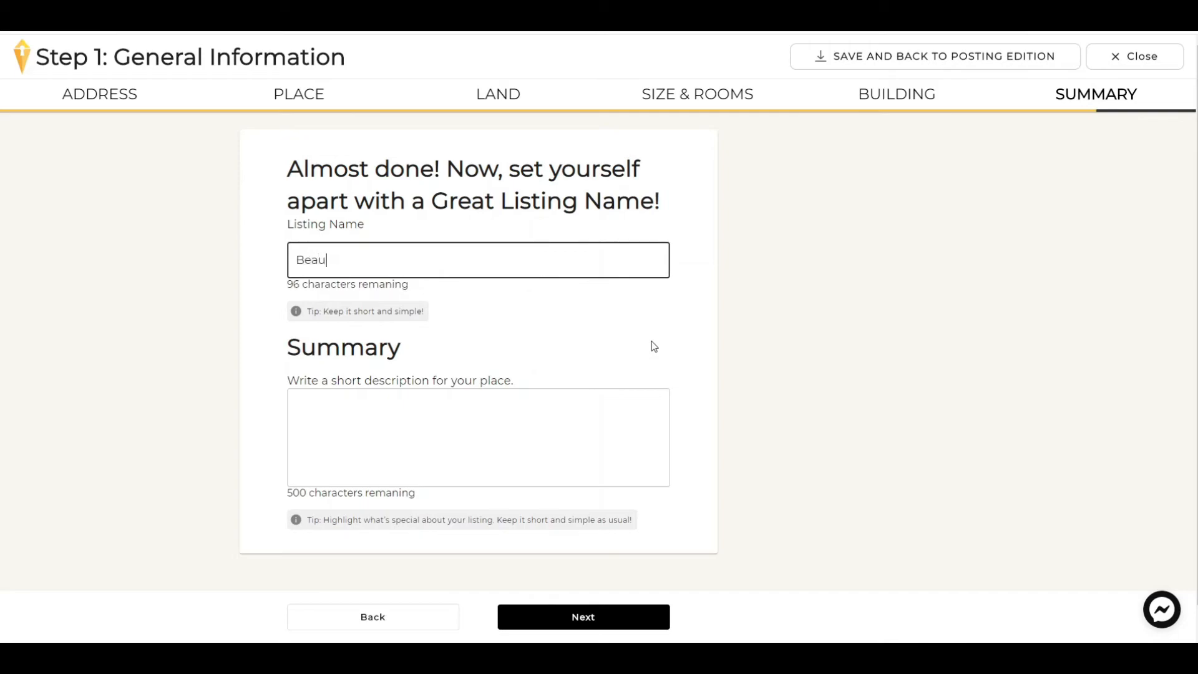
type("tiful 2 Bedroom Home")
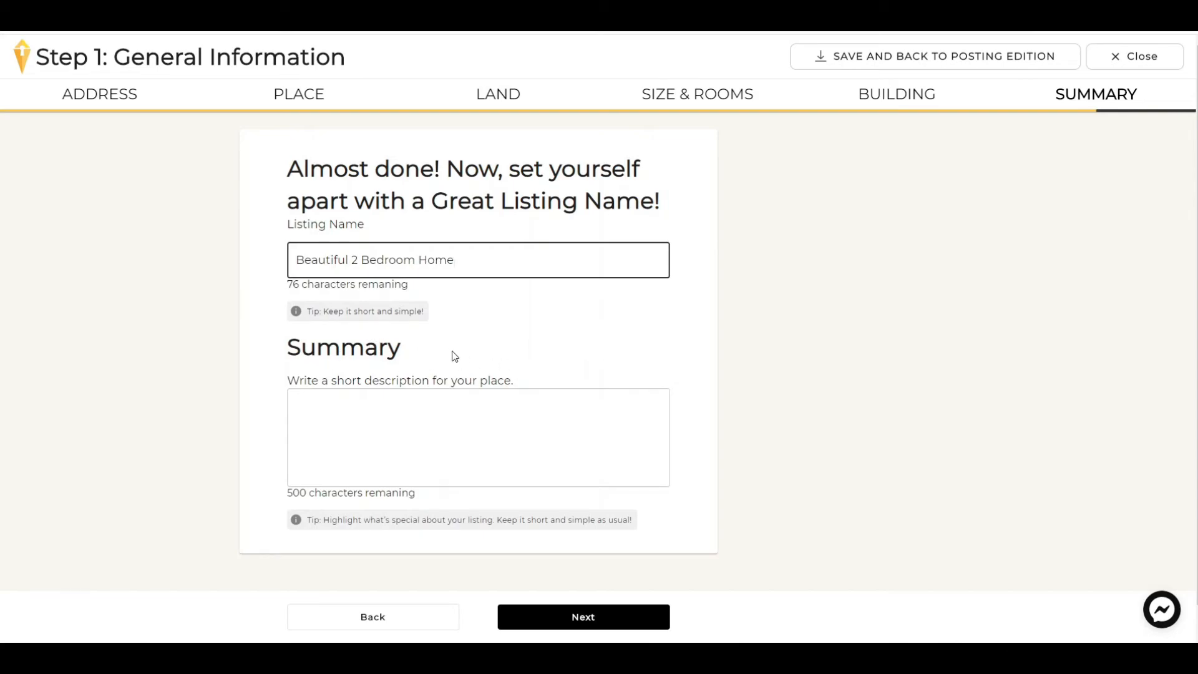
- Write the place description as "Olympic Sized Pool" and "4k TVs" on separate lines, and continue past the summary
left_click(472, 401)
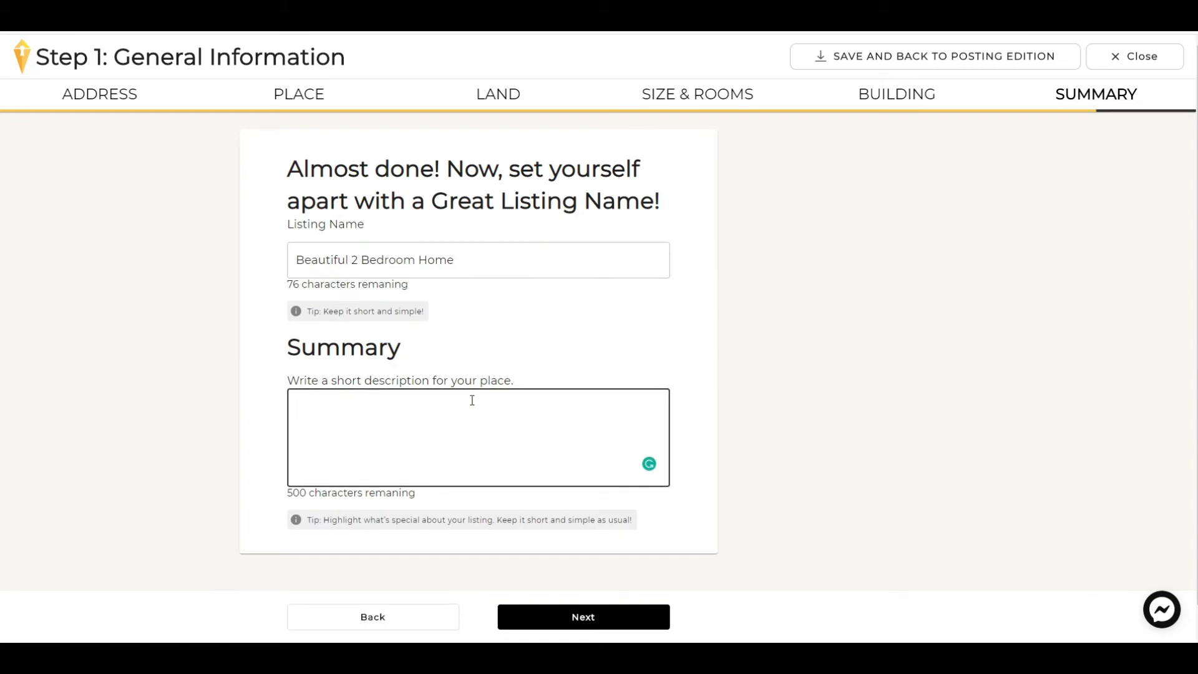
type("Olympic S")
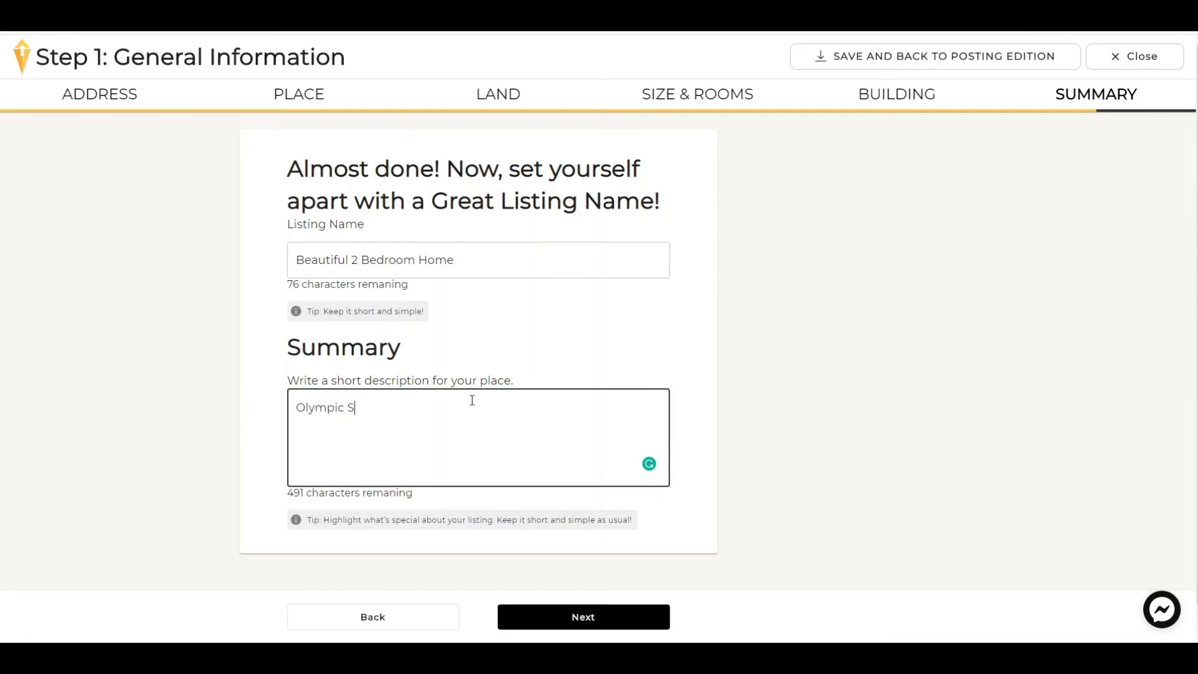
type("ized Pool")
key("Return")
type("4k ")
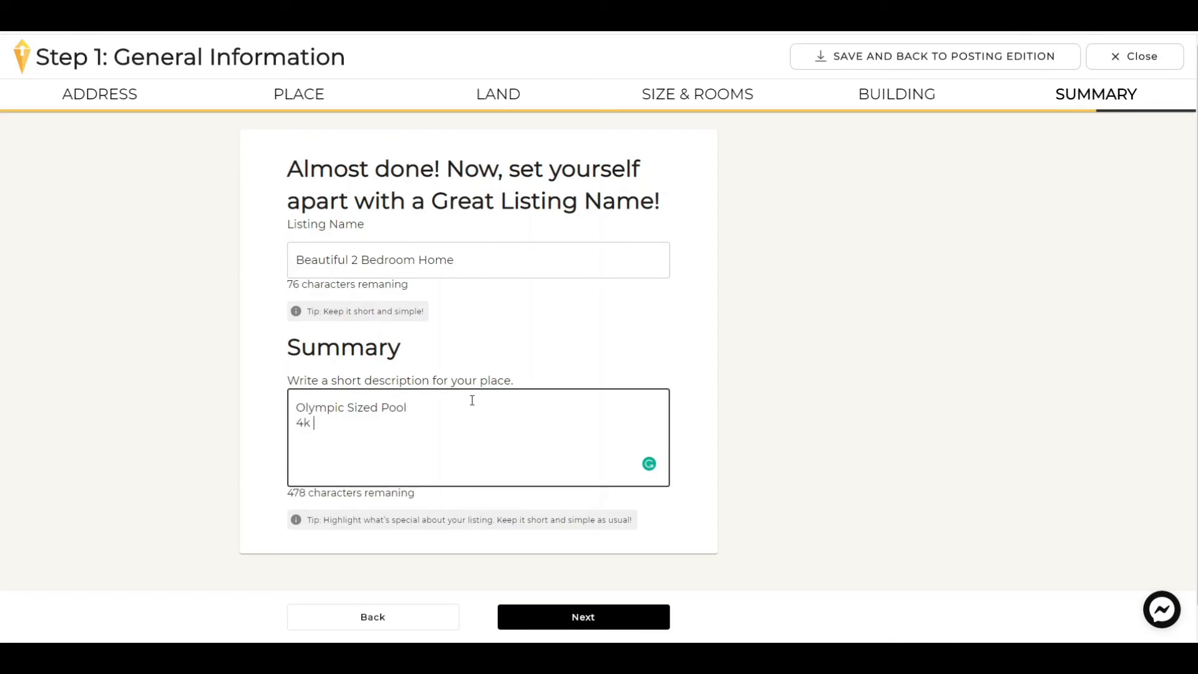
type("TVs")
left_click(620, 631)
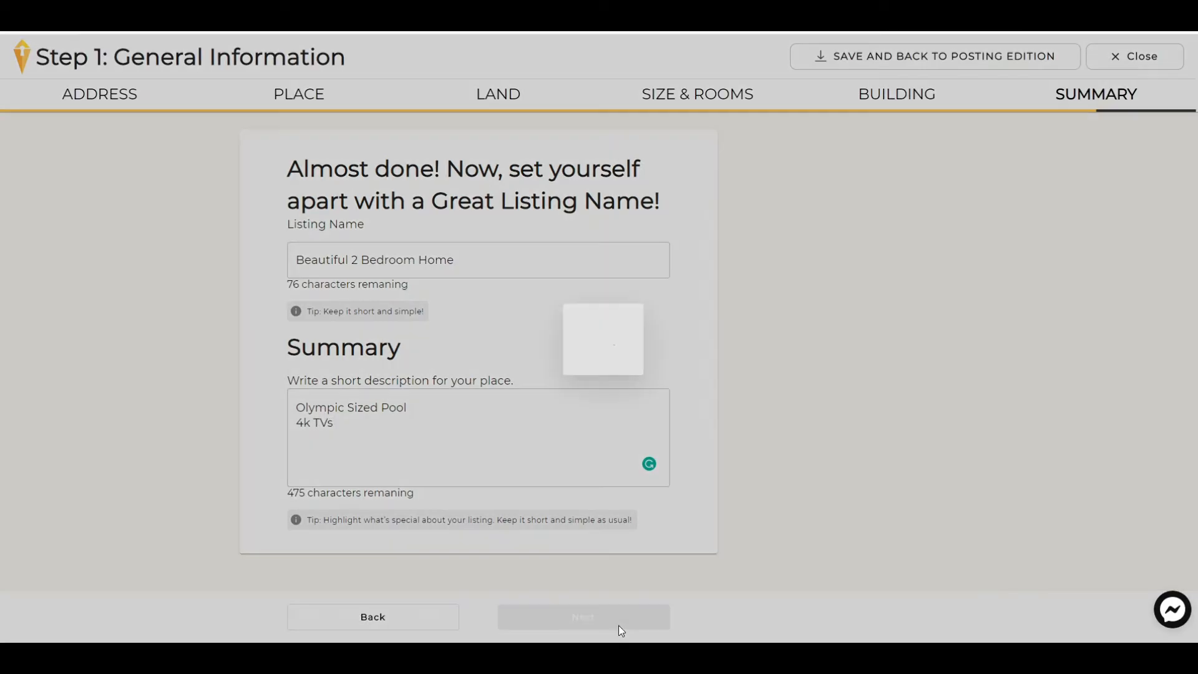